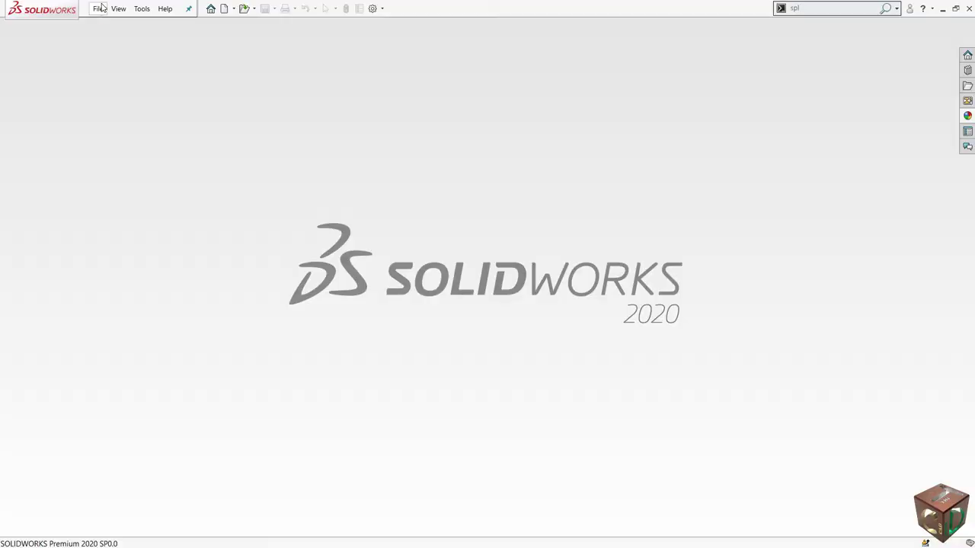
- Create a new part document
{"action": "left_click", "coordinate": [99, 8]}
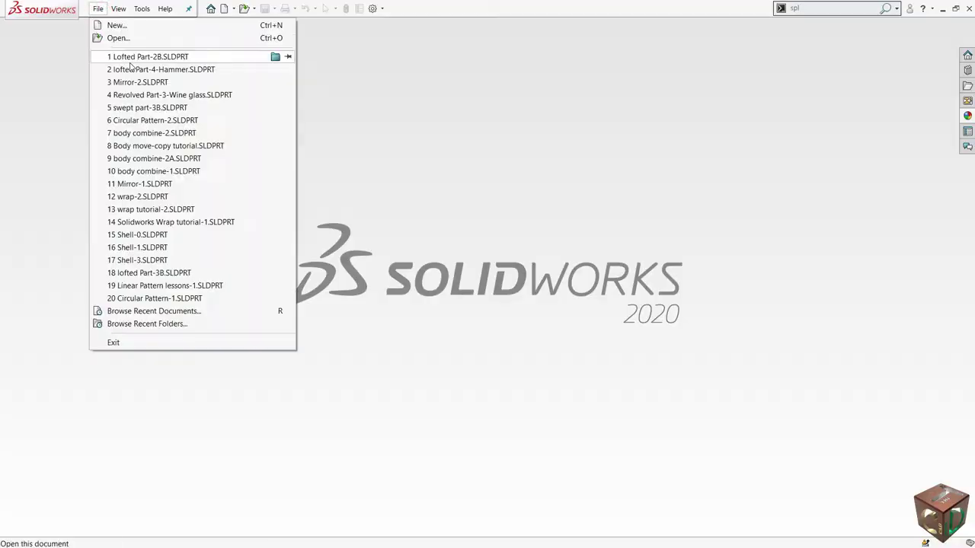
{"action": "left_click", "coordinate": [125, 25]}
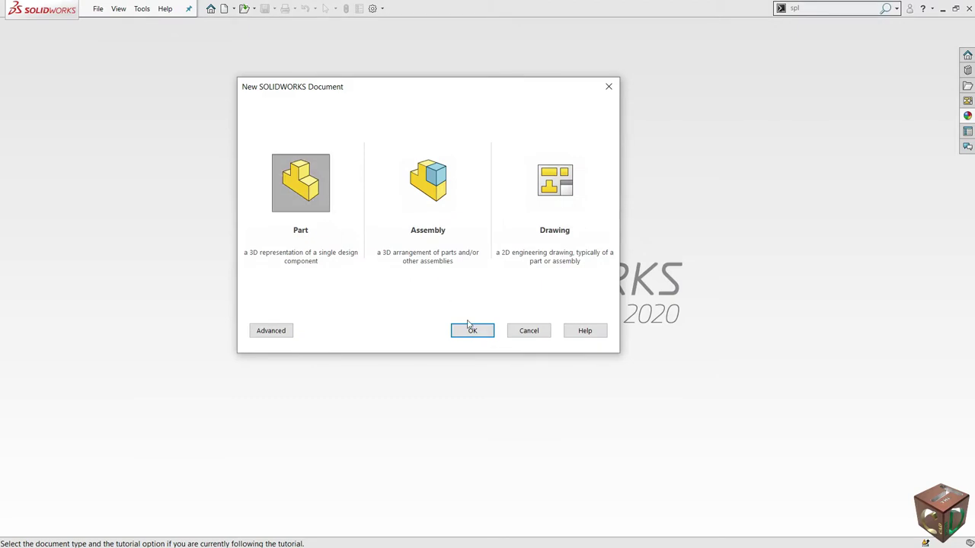
{"action": "left_click", "coordinate": [471, 329]}
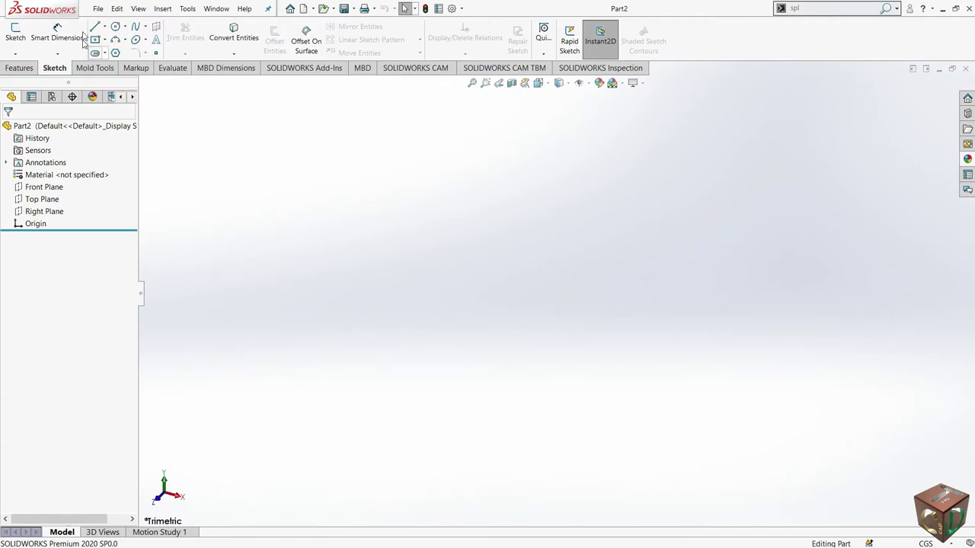
{"action": "left_click", "coordinate": [19, 68]}
{"action": "left_click", "coordinate": [17, 31]}
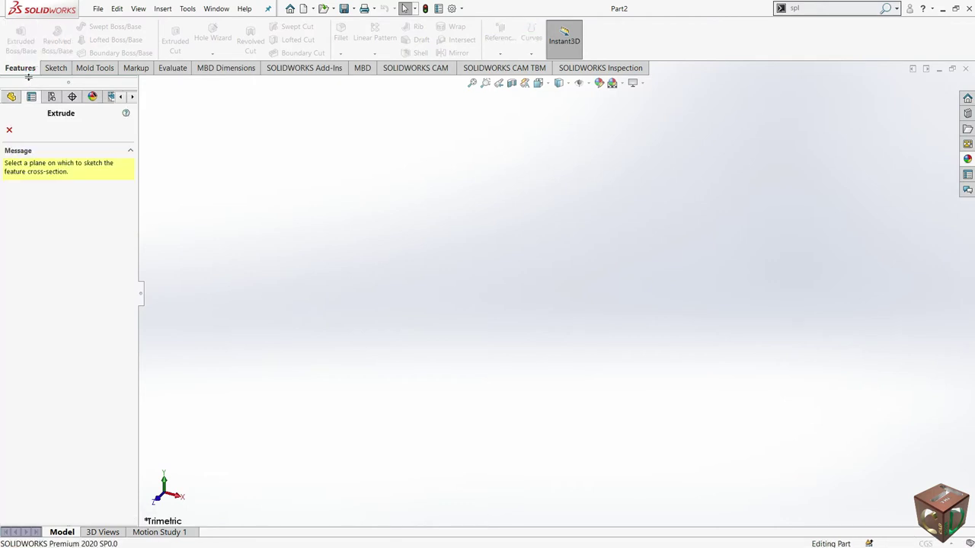
{"action": "left_click", "coordinate": [10, 131]}
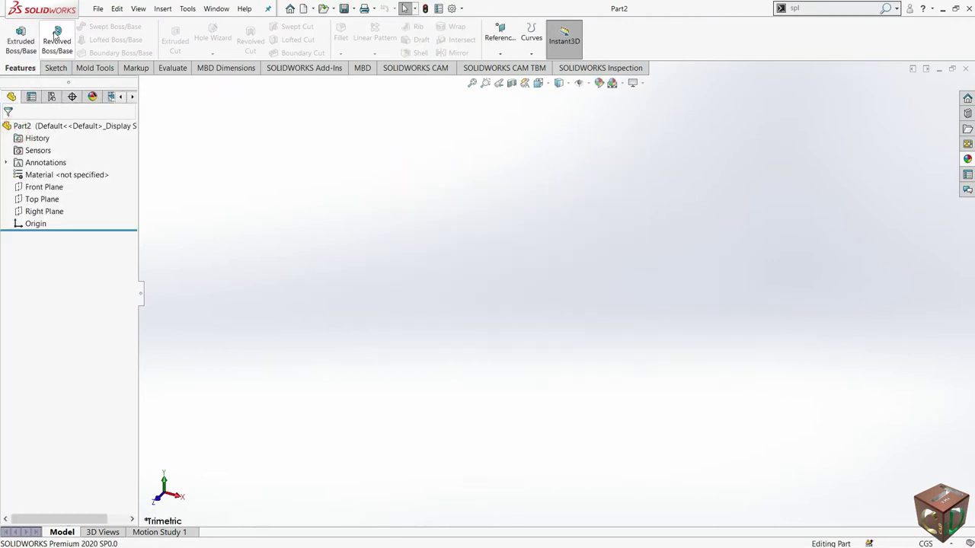
- Start a Revolved Boss/Base sketch on the Front Plane and draw a circle of about 10.1 cm radius centred on the origin
{"action": "left_click", "coordinate": [57, 32]}
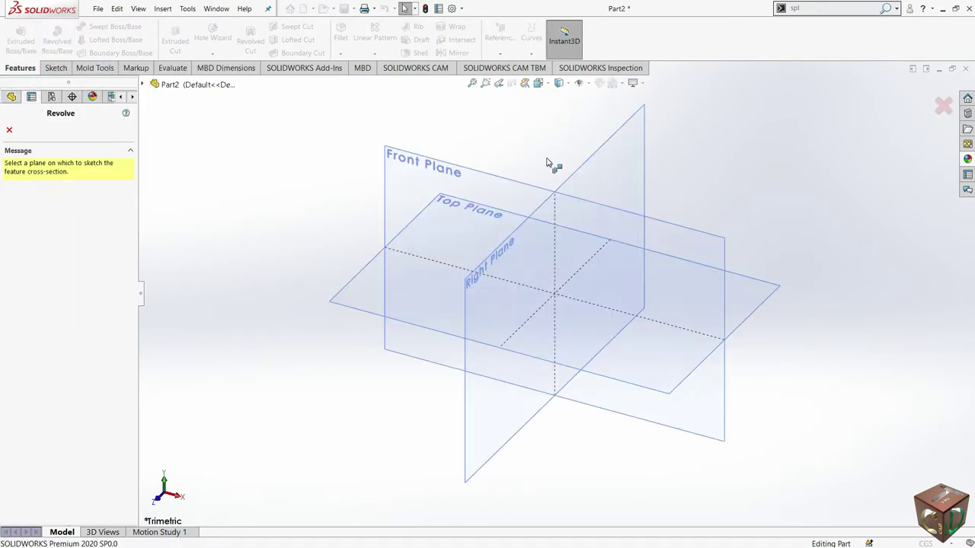
{"action": "left_click", "coordinate": [502, 179]}
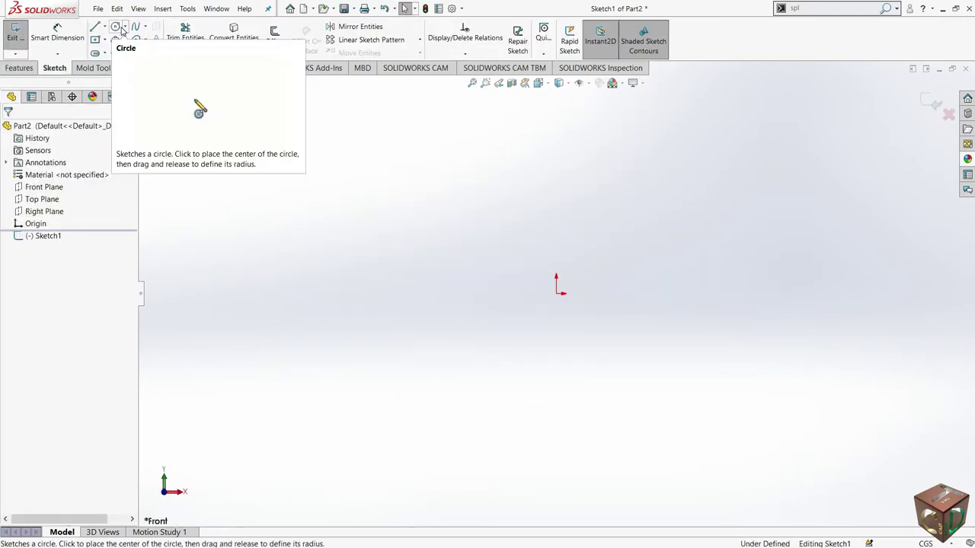
{"action": "left_click", "coordinate": [126, 28]}
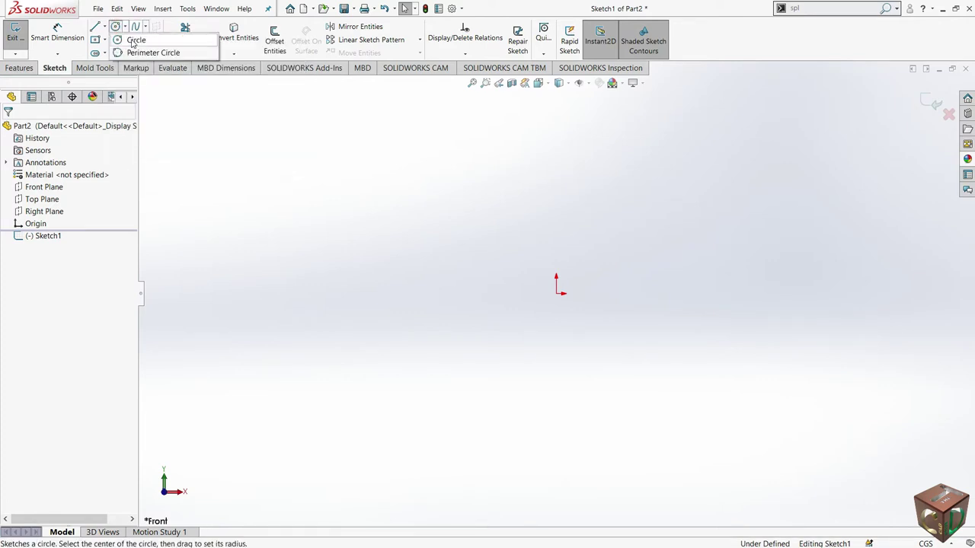
{"action": "left_click", "coordinate": [134, 39]}
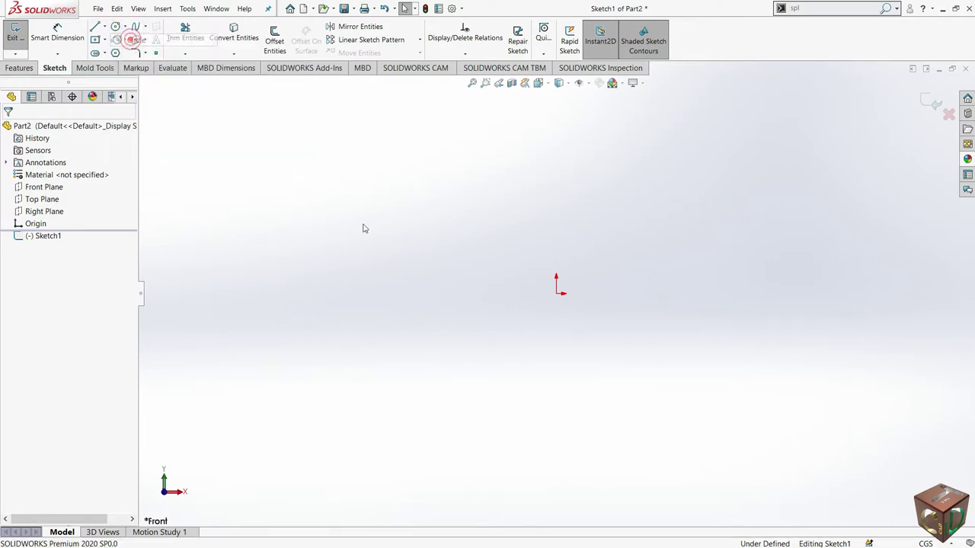
{"action": "left_click", "coordinate": [555, 293]}
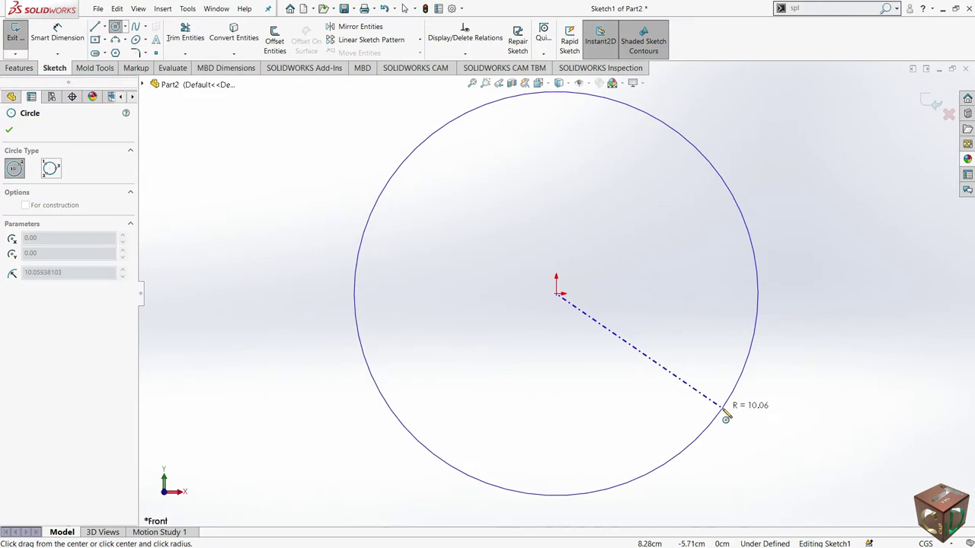
{"action": "left_click", "coordinate": [724, 409]}
{"action": "key", "text": "Escape"}
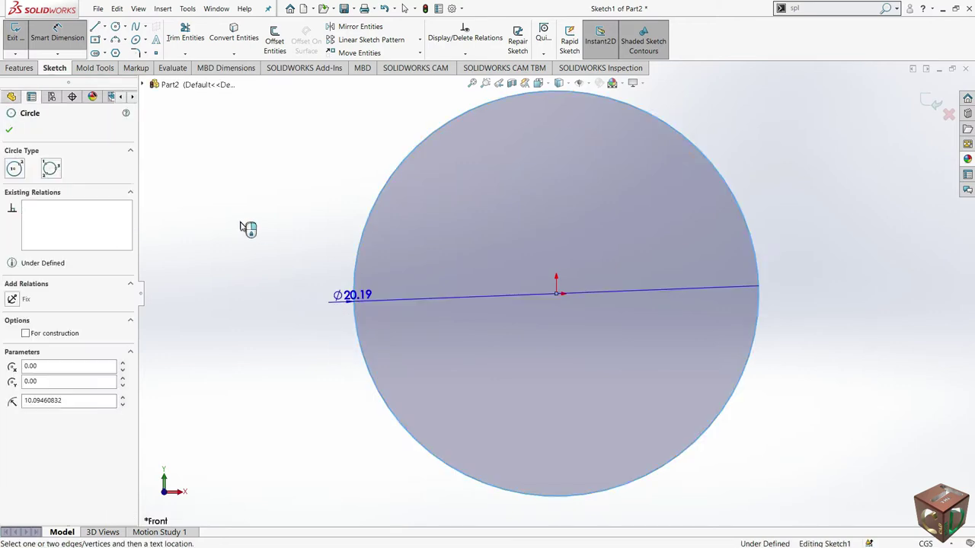
- Dimension the circle's diameter and set it to 2.7 in
{"action": "left_click", "coordinate": [257, 275]}
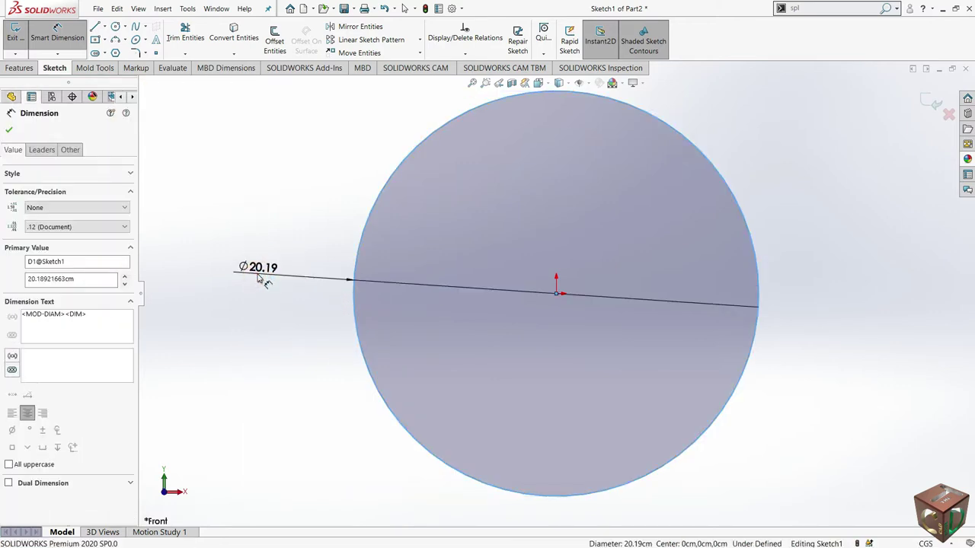
{"action": "type", "text": "2.7in"}
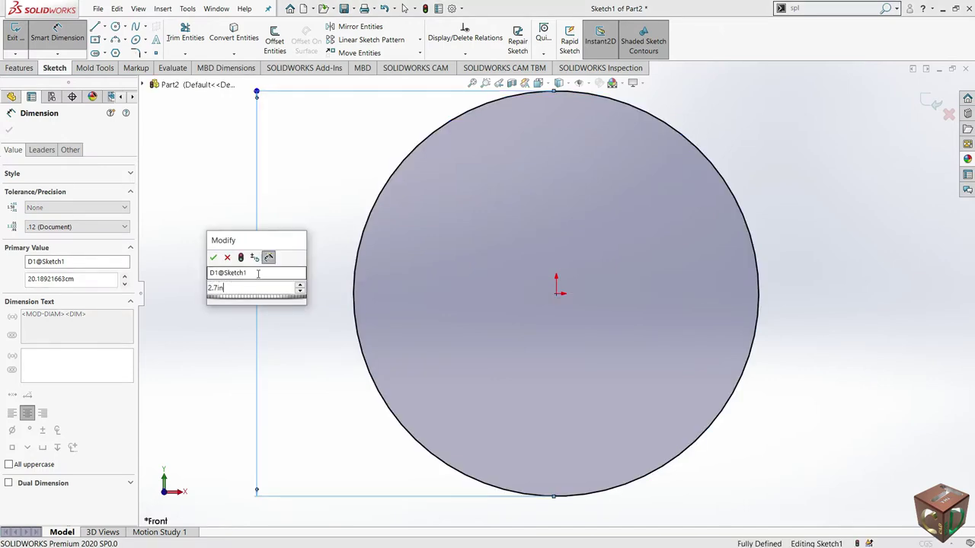
{"action": "key", "text": "Return"}
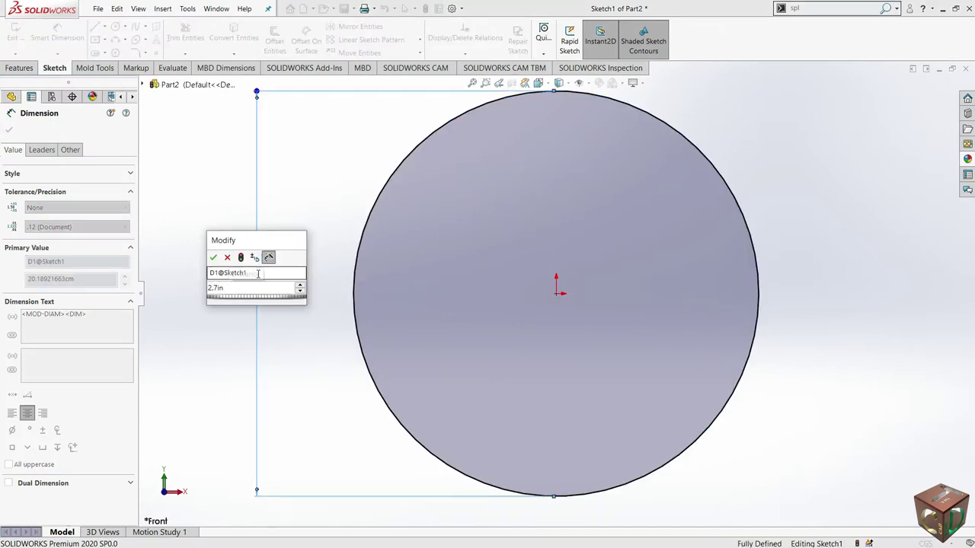
{"action": "left_click", "coordinate": [213, 258]}
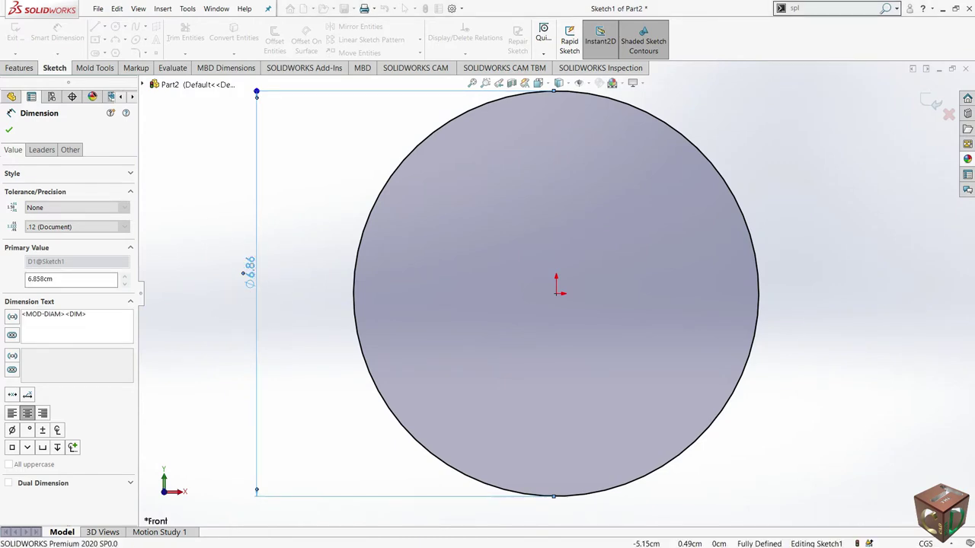
{"action": "key", "text": "Escape"}
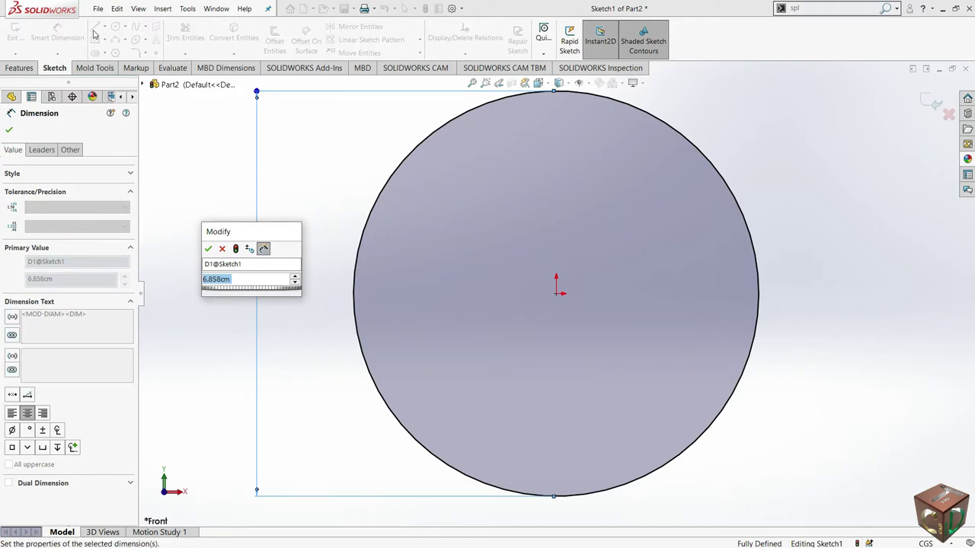
{"action": "key", "text": "Return"}
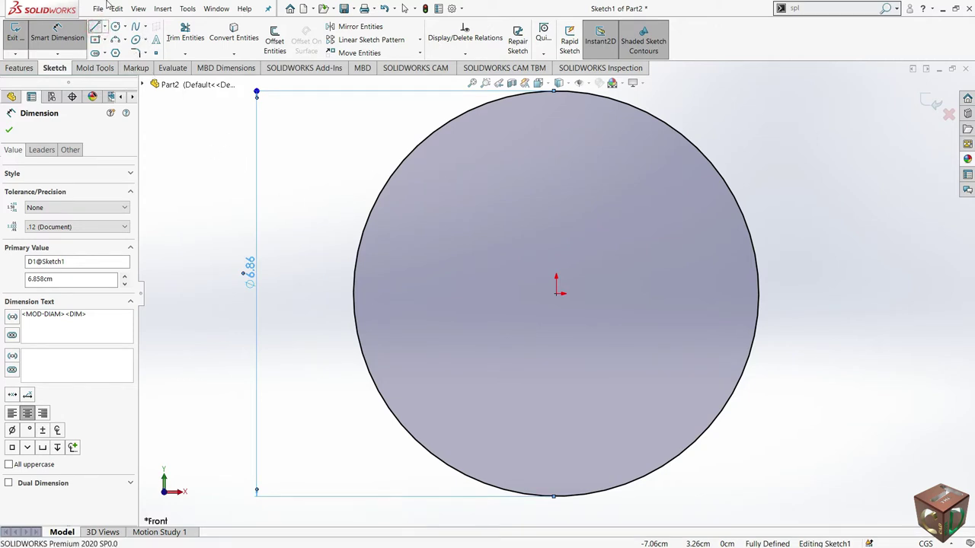
- Draw a horizontal line across the circle through the origin and trim away the lower half of the circle
{"action": "left_click", "coordinate": [96, 27]}
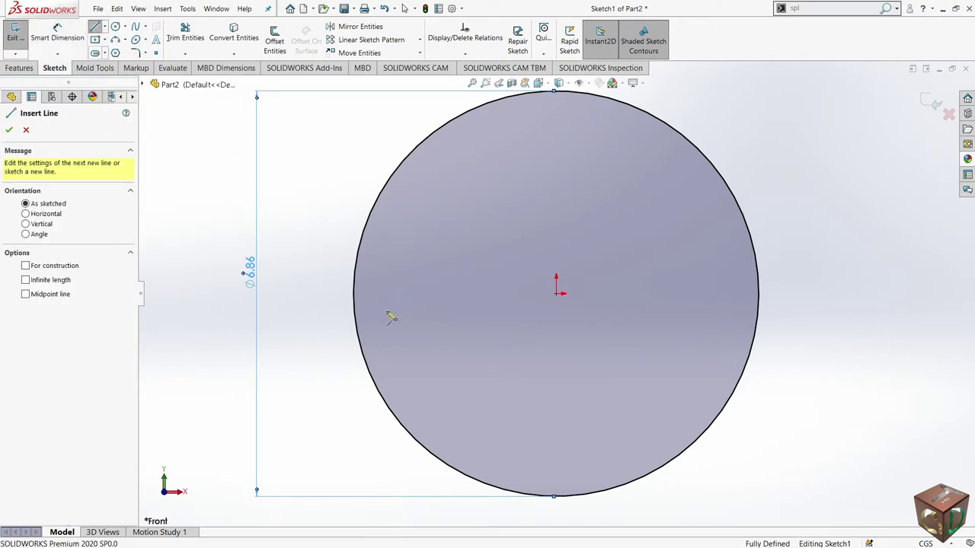
{"action": "left_click", "coordinate": [353, 295]}
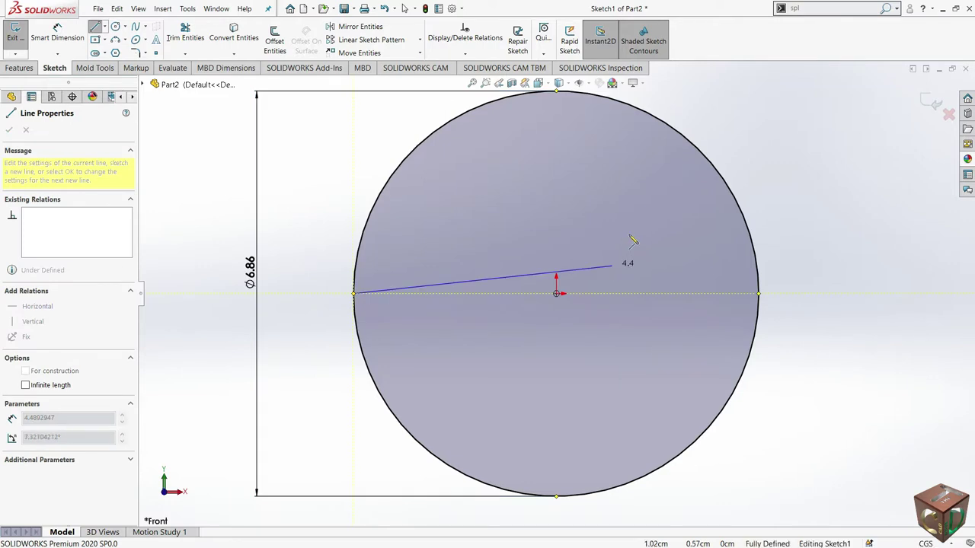
{"action": "left_click", "coordinate": [758, 294]}
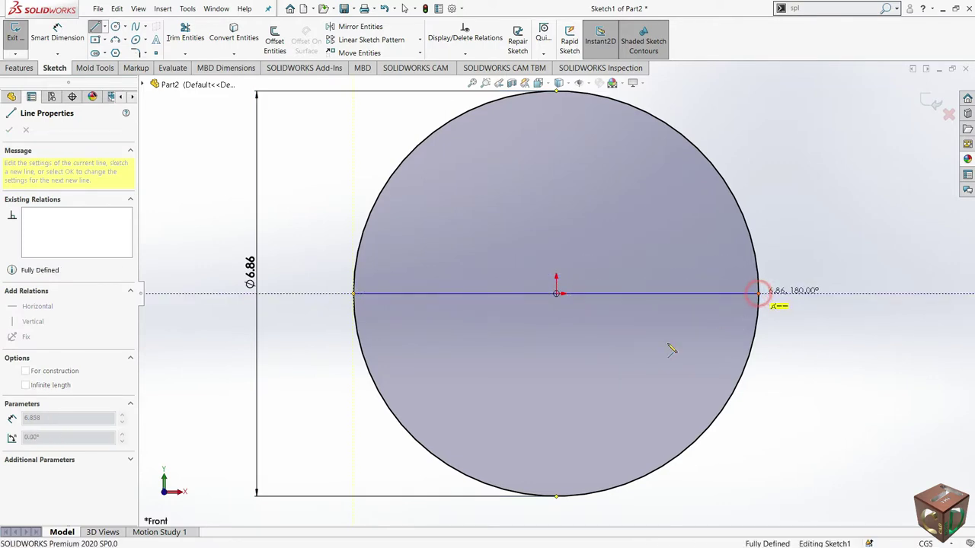
{"action": "left_click", "coordinate": [185, 34]}
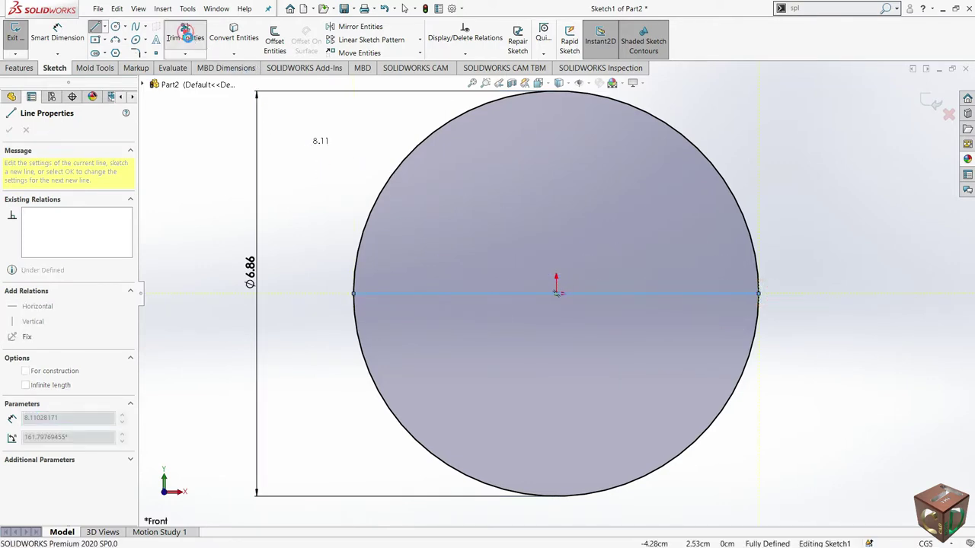
{"action": "left_click", "coordinate": [397, 424]}
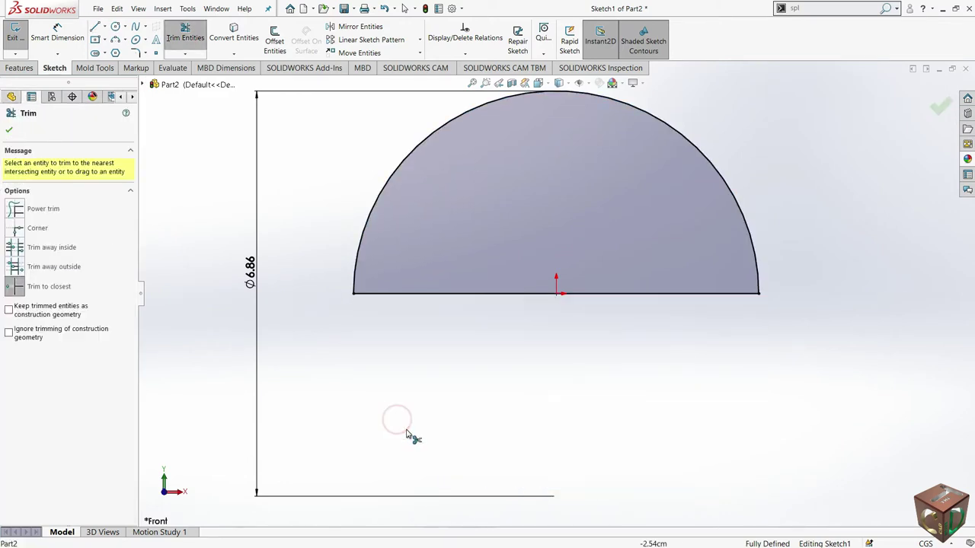
{"action": "left_click", "coordinate": [9, 131]}
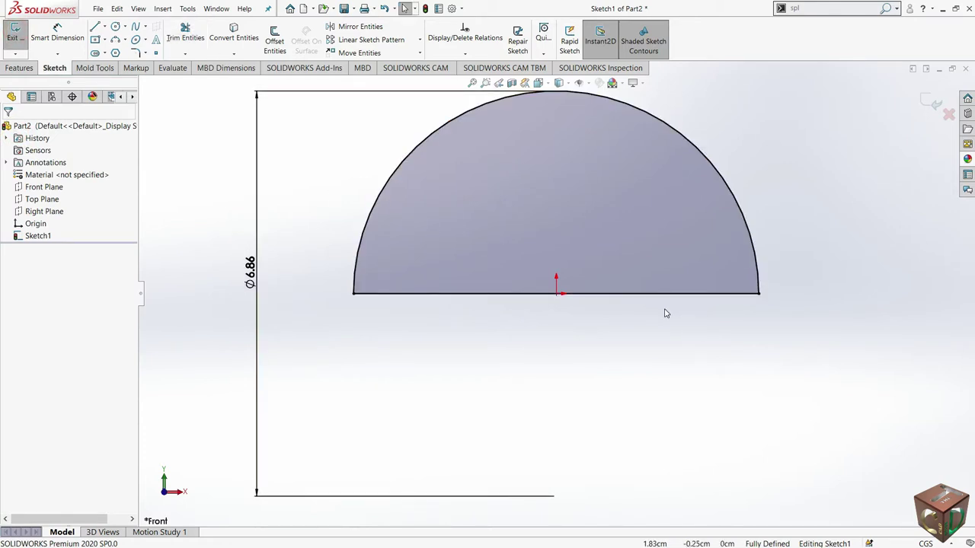
- Finish the sketch and revolve the half circle 360 degrees about its straight line to form a solid sphere
{"action": "left_click", "coordinate": [15, 35]}
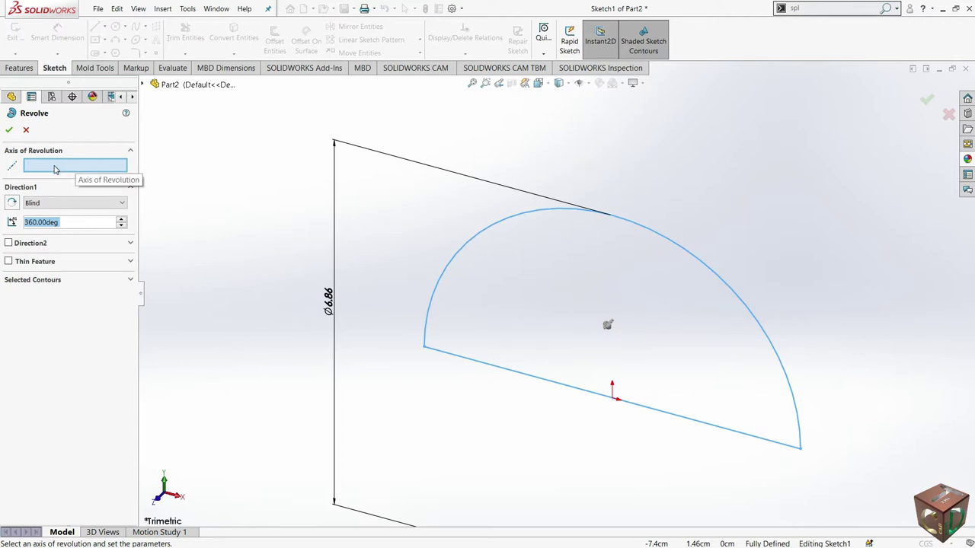
{"action": "left_click", "coordinate": [82, 167]}
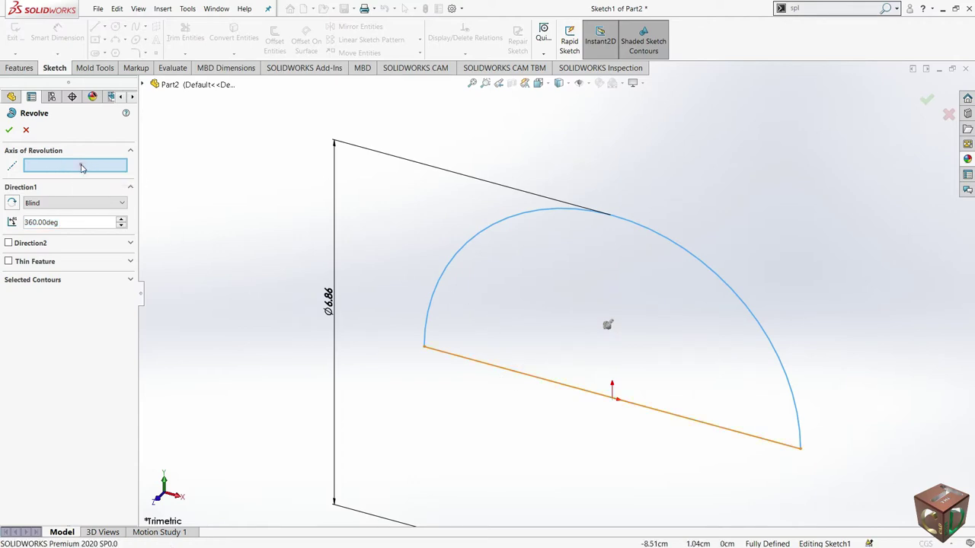
{"action": "left_click", "coordinate": [554, 385]}
{"action": "scroll", "coordinate": [606, 365], "scroll_direction": "up", "scroll_amount": 4}
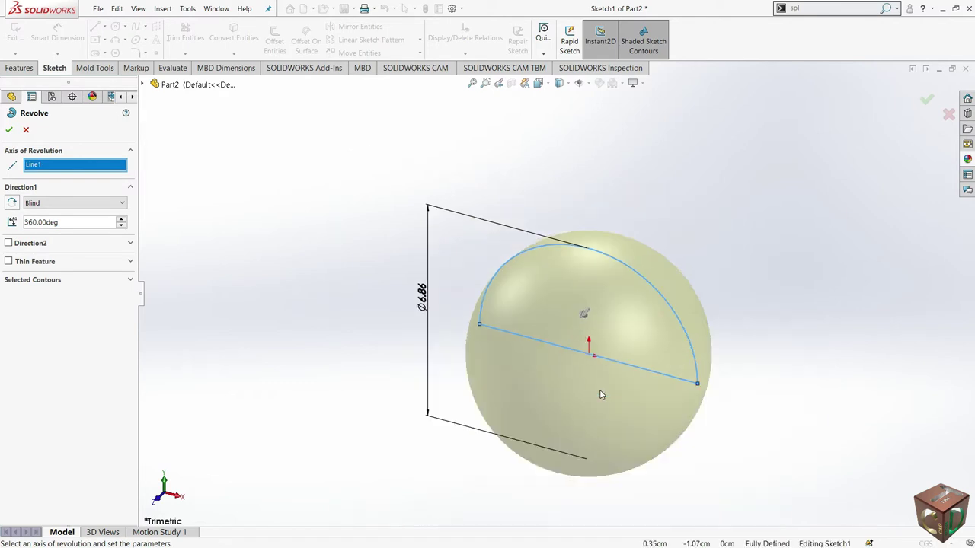
{"action": "scroll", "coordinate": [535, 261], "scroll_direction": "down", "scroll_amount": 2}
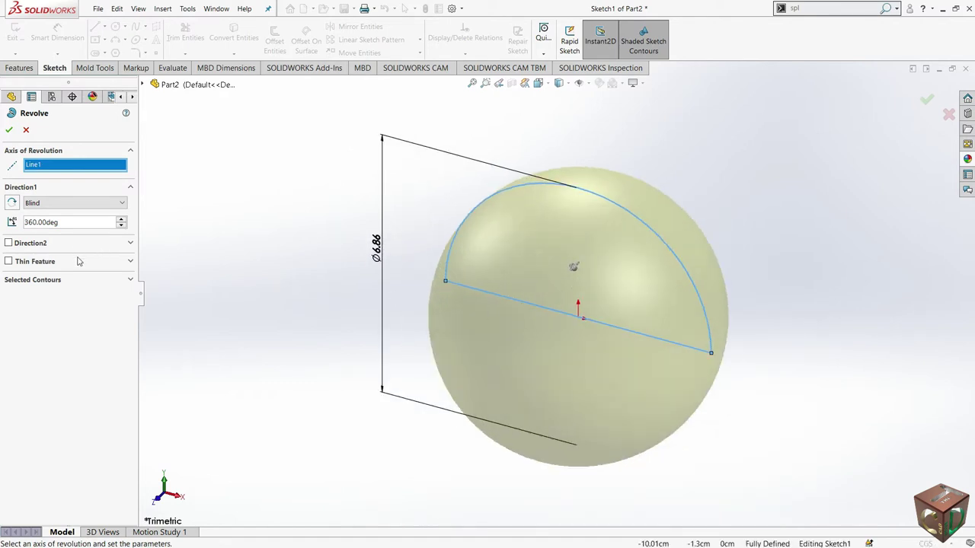
{"action": "scroll", "coordinate": [407, 267], "scroll_direction": "down", "scroll_amount": 1}
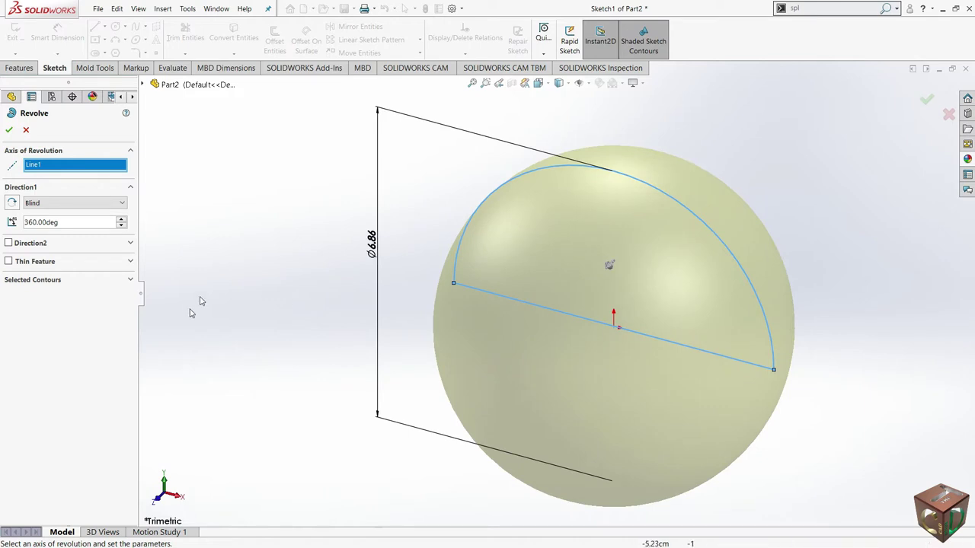
{"action": "left_click", "coordinate": [10, 131]}
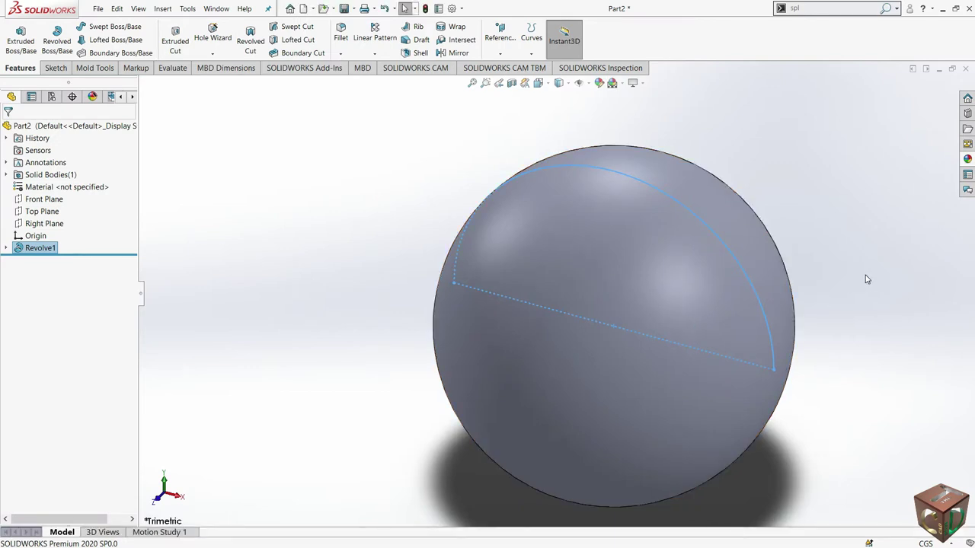
{"action": "left_click", "coordinate": [865, 276]}
{"action": "scroll", "coordinate": [731, 336], "scroll_direction": "down", "scroll_amount": 1}
{"action": "scroll", "coordinate": [730, 341], "scroll_direction": "up", "scroll_amount": 2}
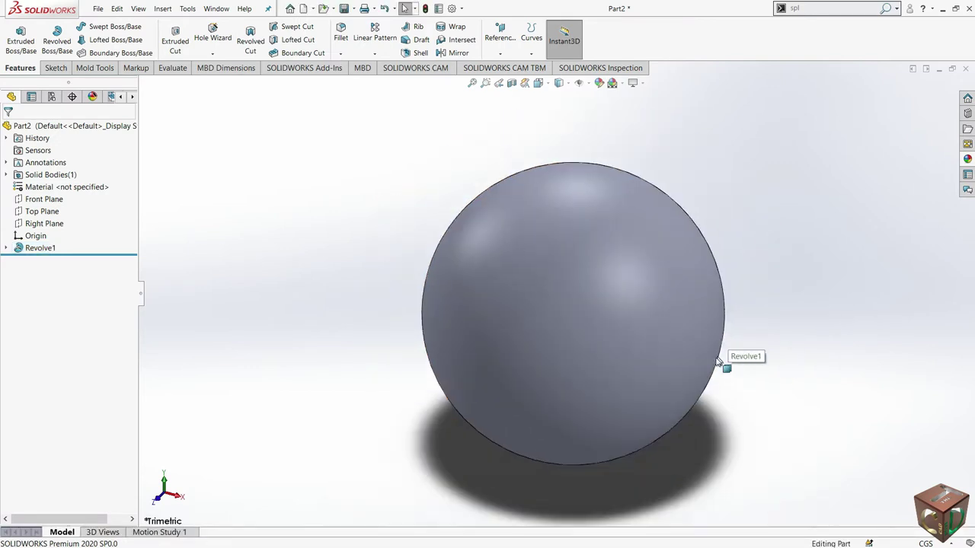
{"action": "scroll", "coordinate": [727, 354], "scroll_direction": "down", "scroll_amount": 1}
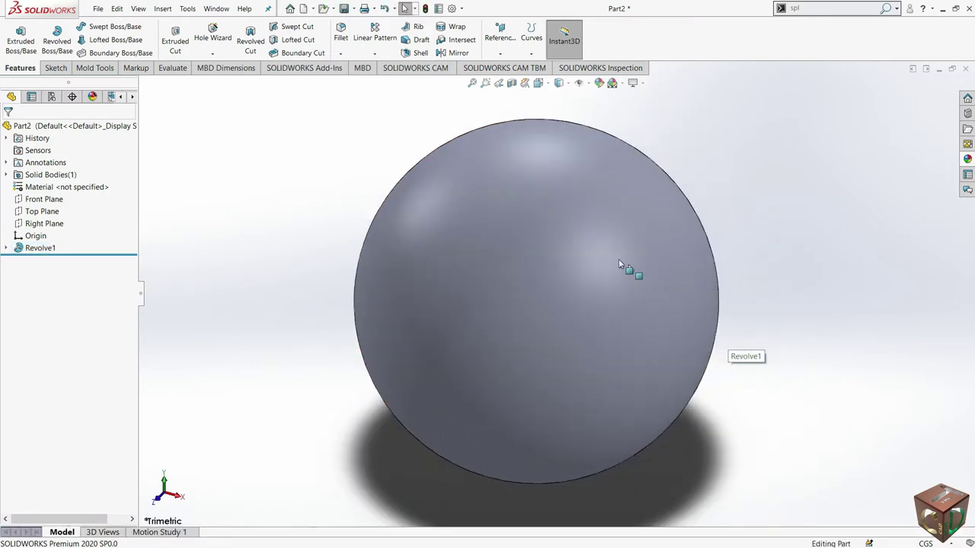
- Start a new sketch on the Top Plane and orient the view normal to it
{"action": "left_click", "coordinate": [38, 211]}
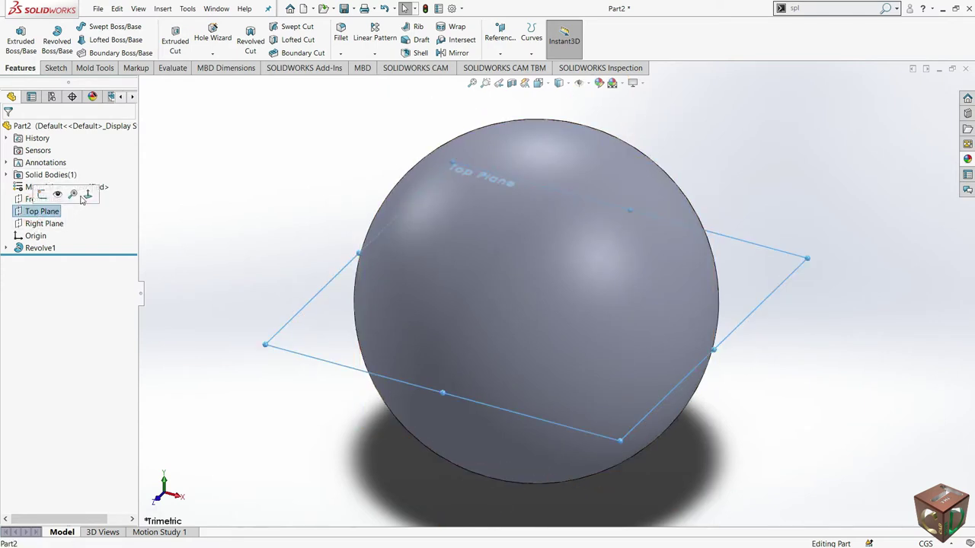
{"action": "left_click", "coordinate": [47, 69]}
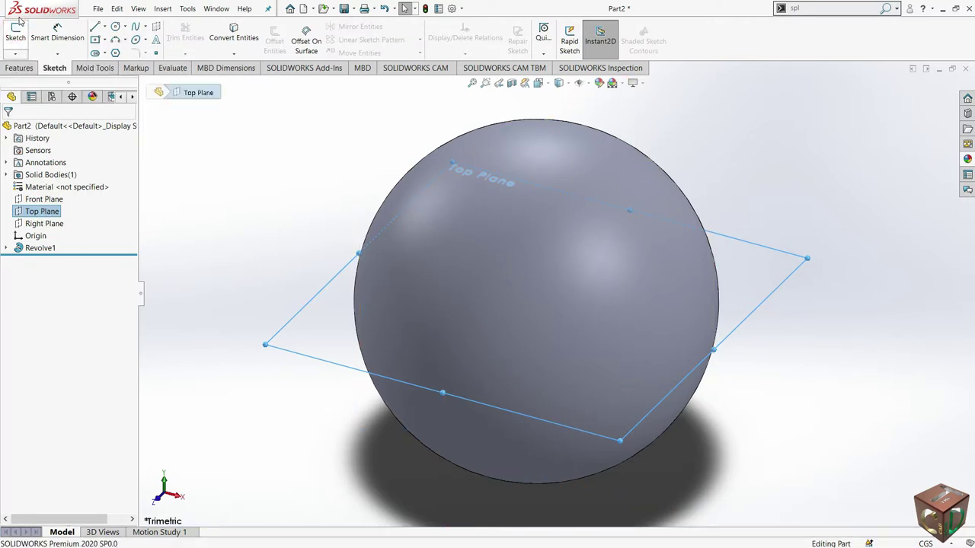
{"action": "left_click", "coordinate": [15, 34]}
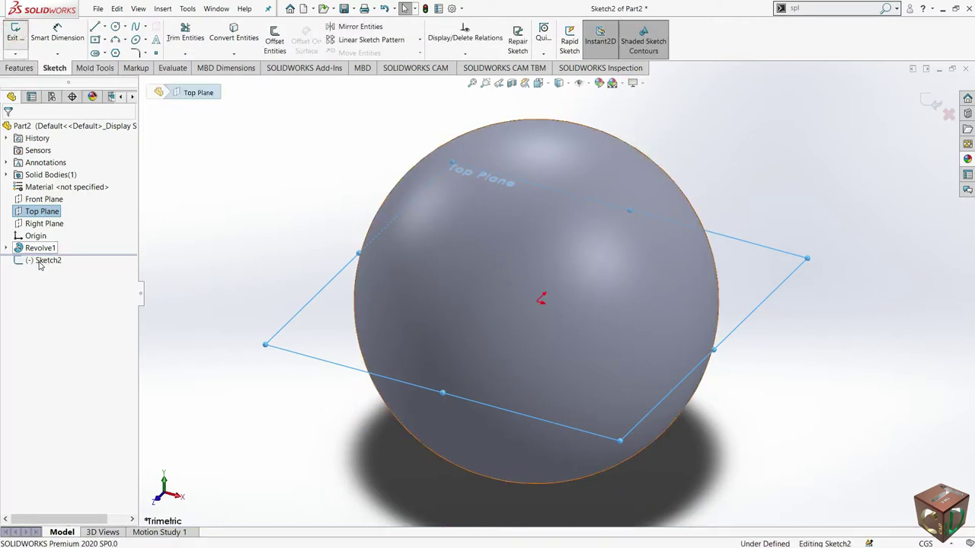
{"action": "right_click", "coordinate": [41, 262]}
{"action": "left_click", "coordinate": [66, 246]}
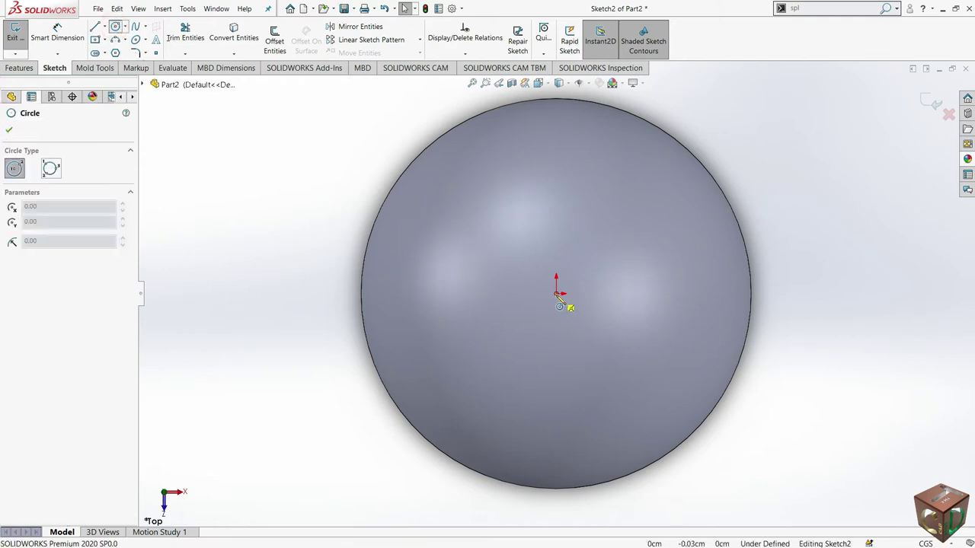
- Draw a circle about 5.32 cm in diameter centred on the origin and dimension its diameter
{"action": "left_click", "coordinate": [558, 295]}
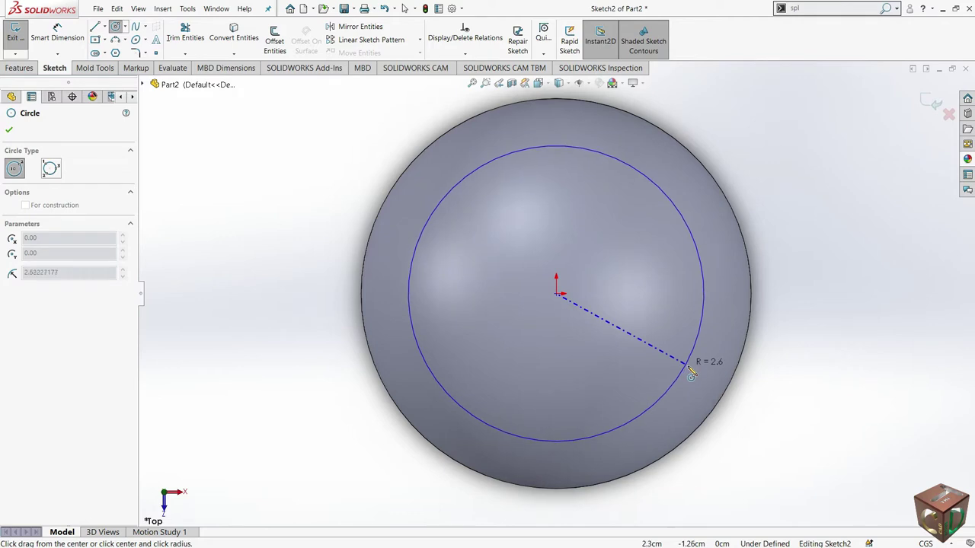
{"action": "left_click", "coordinate": [688, 364]}
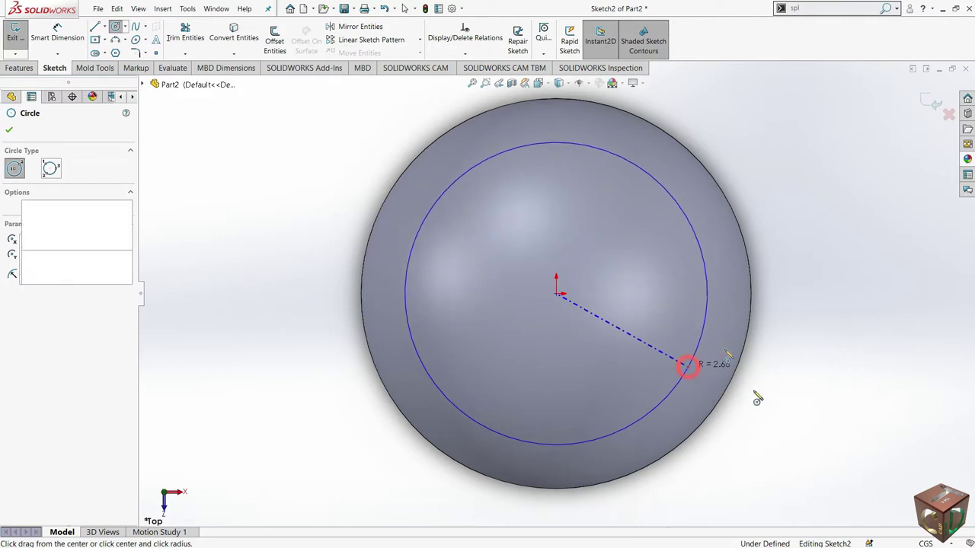
{"action": "left_click", "coordinate": [55, 34]}
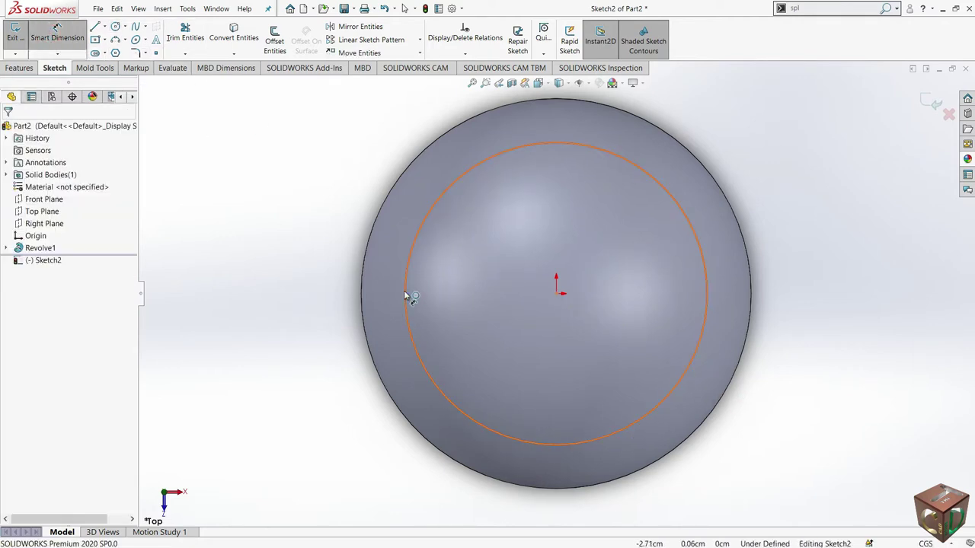
{"action": "left_click", "coordinate": [702, 322]}
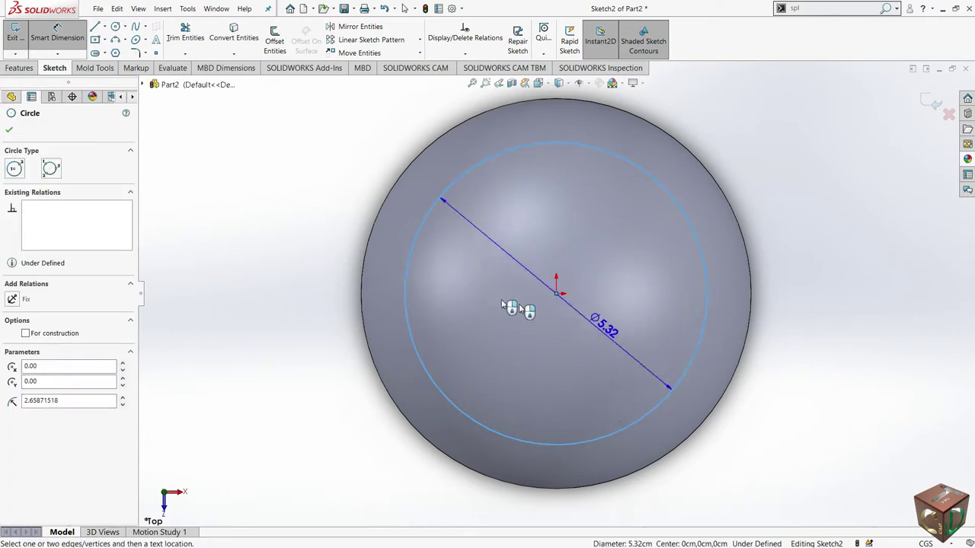
{"action": "left_click", "coordinate": [583, 325]}
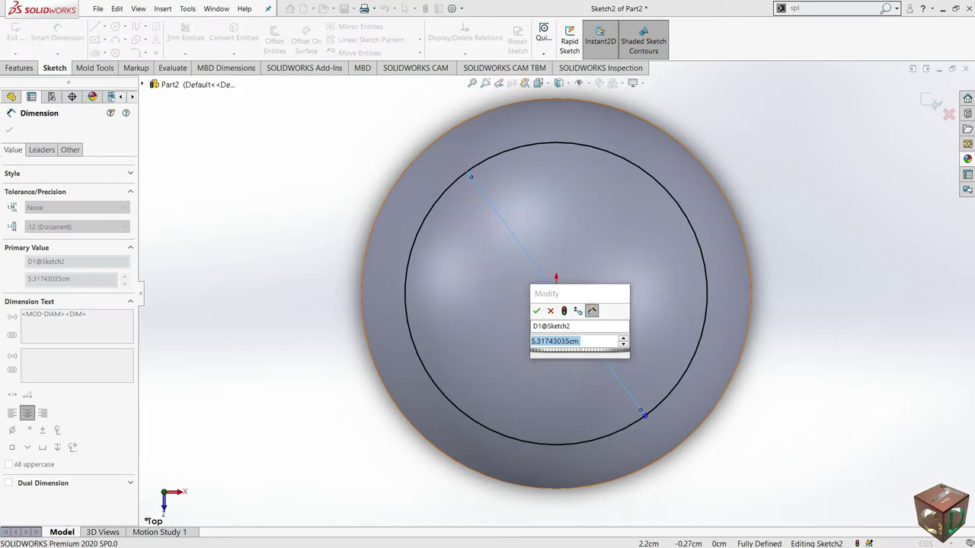
- Set the new circle's diameter to 5 cm
{"action": "type", "text": "2"}
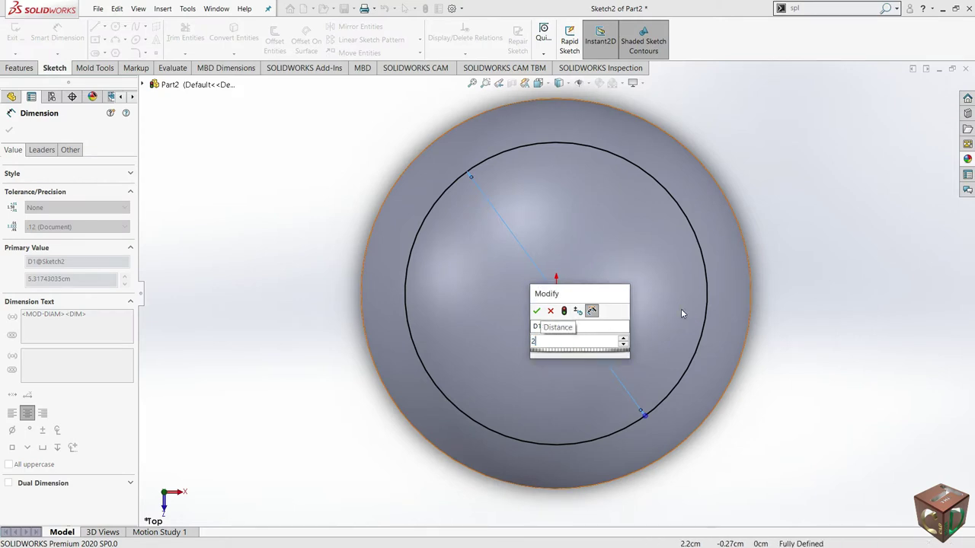
{"action": "key", "text": "Return"}
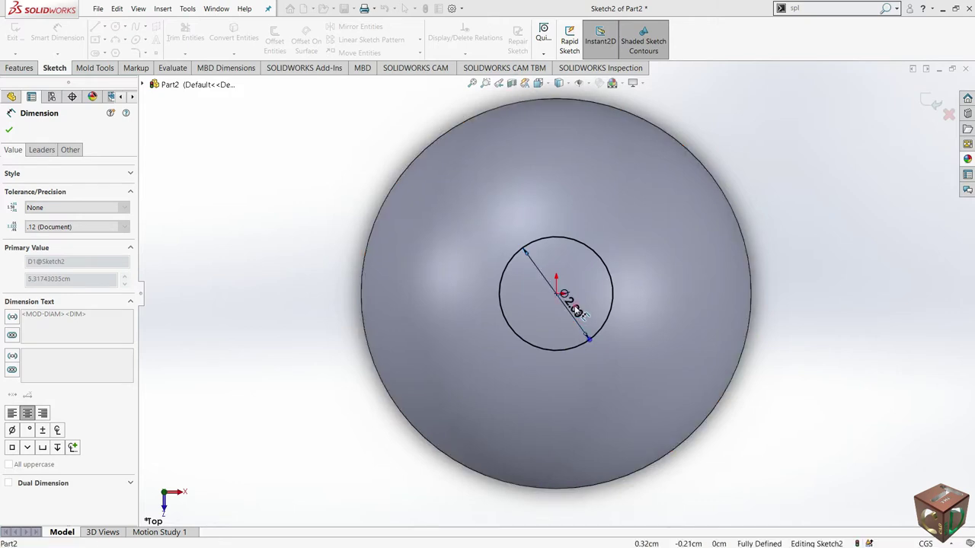
{"action": "left_click", "coordinate": [573, 305]}
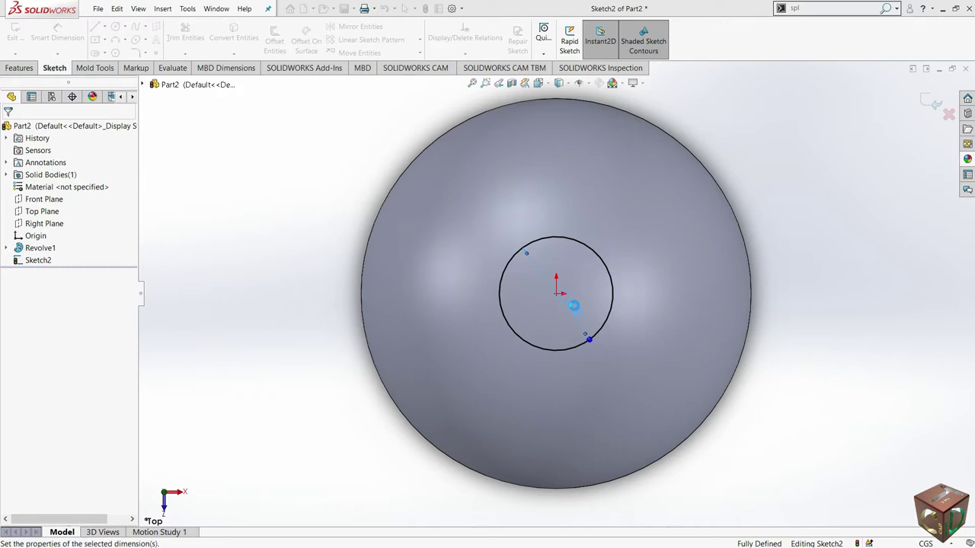
{"action": "double_click", "coordinate": [574, 307]}
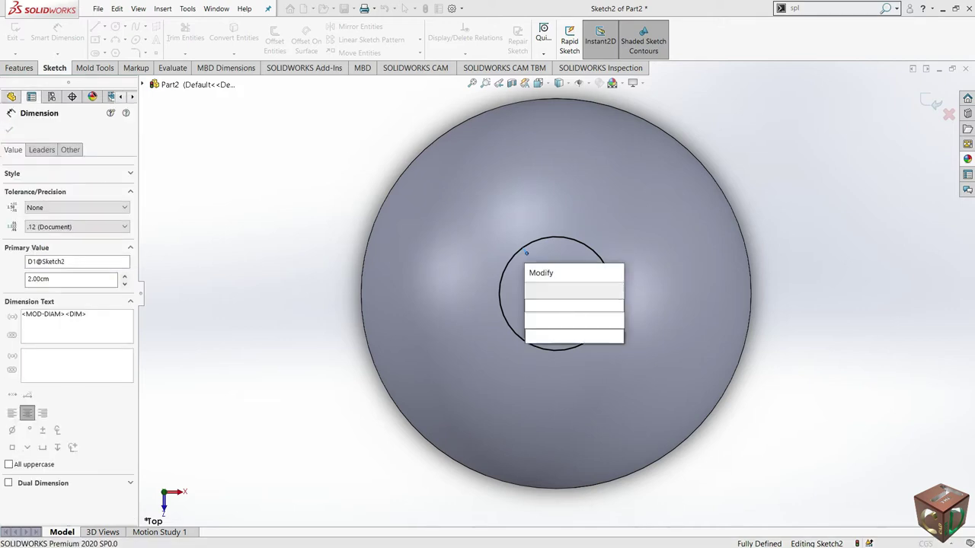
{"action": "type", "text": "5"}
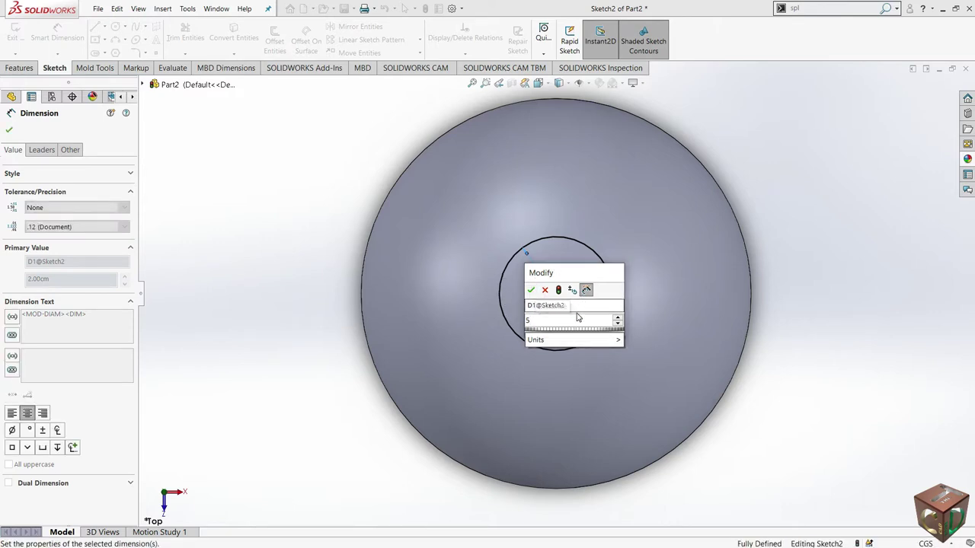
{"action": "key", "text": "Return"}
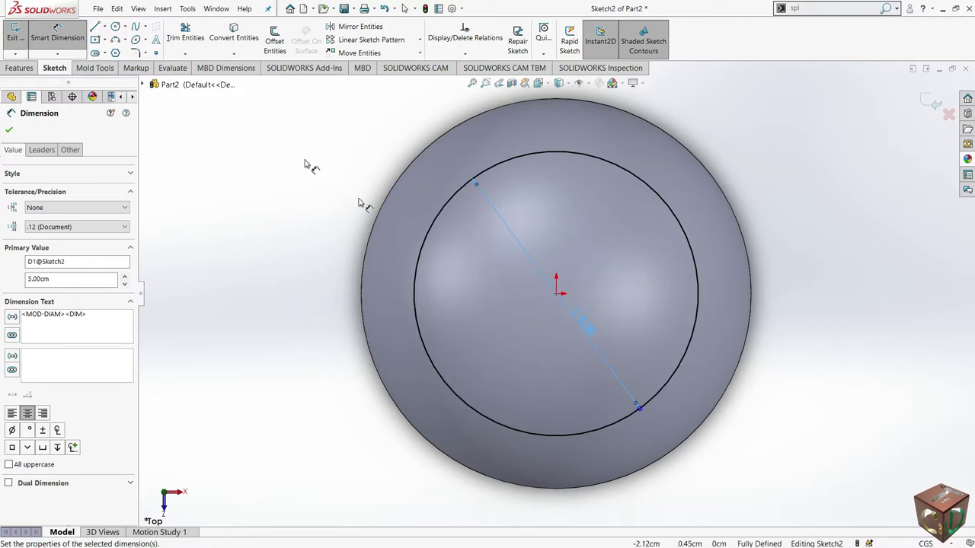
- Draw a vertical centerline about 3.87 cm long from the origin down past the sphere's lower edge
{"action": "left_click", "coordinate": [104, 26]}
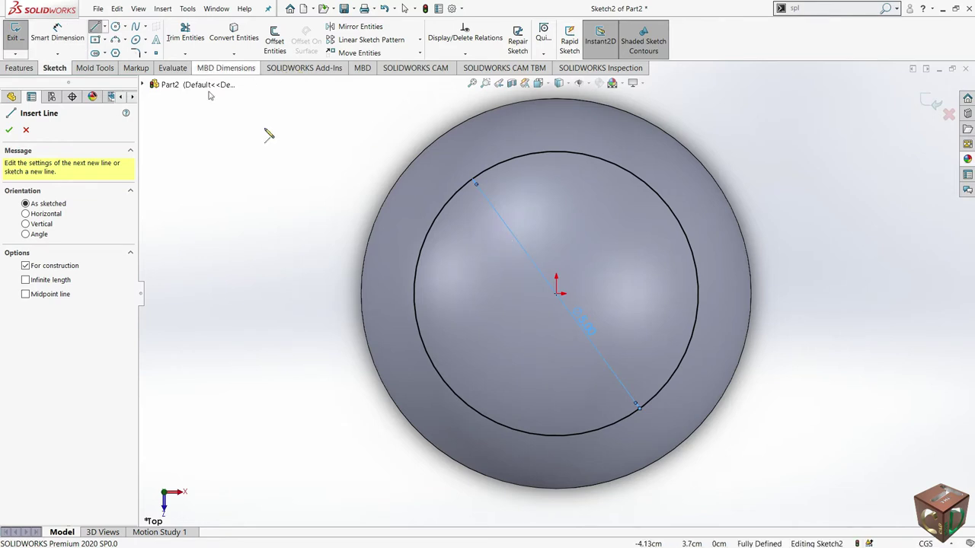
{"action": "left_click", "coordinate": [558, 294]}
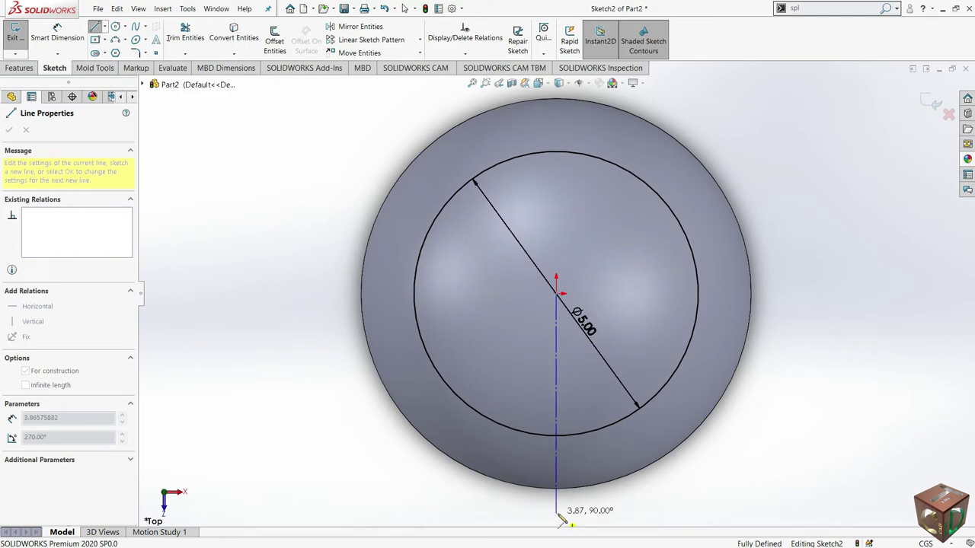
{"action": "left_click", "coordinate": [558, 519]}
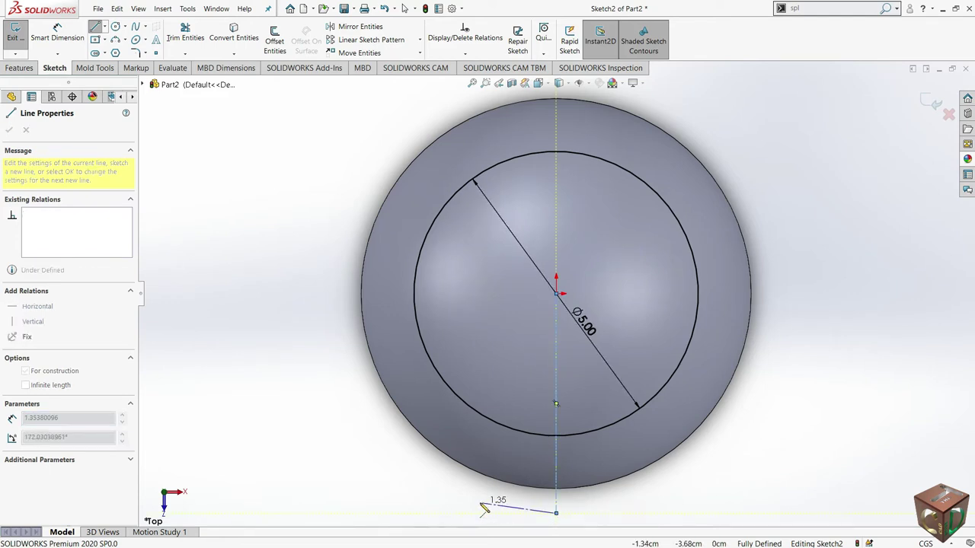
- Draw a slanted solid line about 3.9 cm long from the circle's left quadrant down to the level of the centerline's lower end
{"action": "left_click", "coordinate": [106, 29]}
{"action": "left_click", "coordinate": [111, 38]}
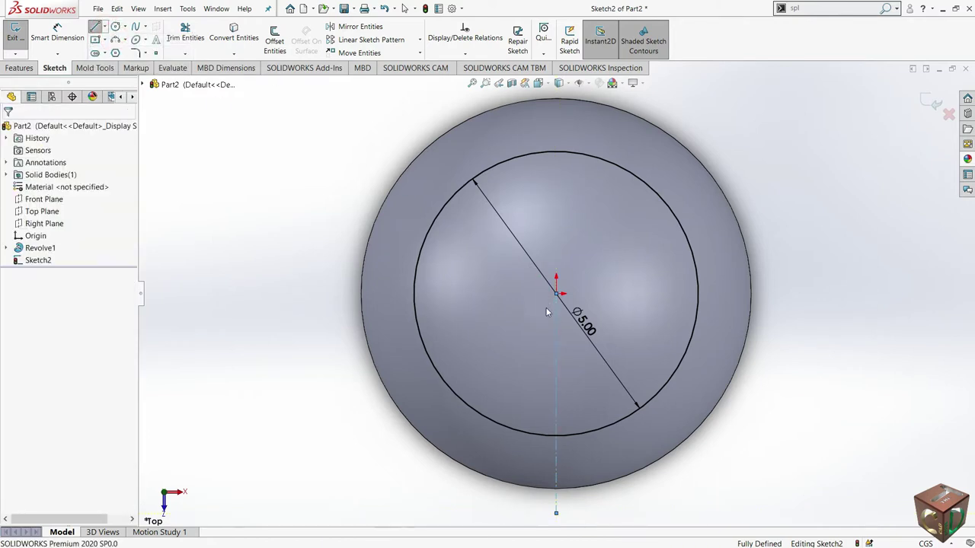
{"action": "left_click", "coordinate": [413, 295]}
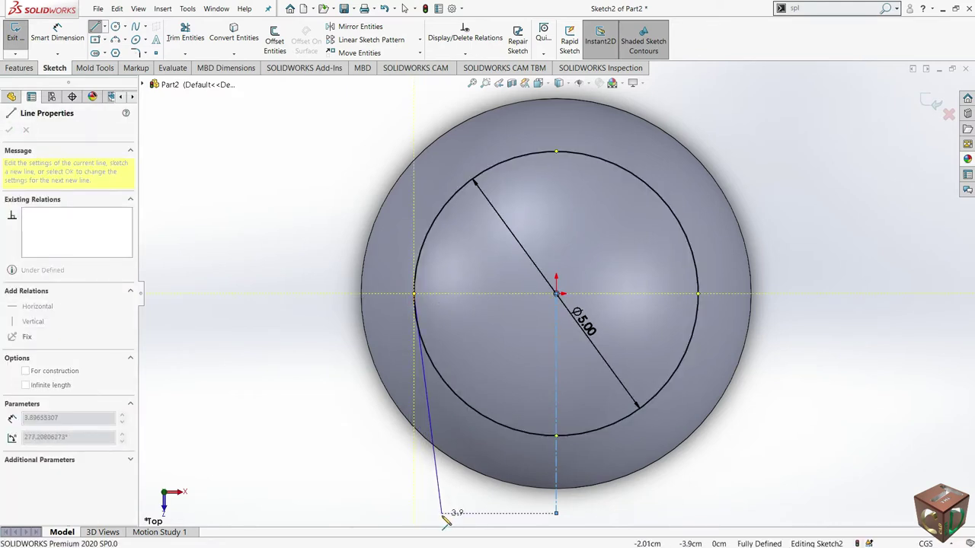
{"action": "left_click", "coordinate": [441, 513]}
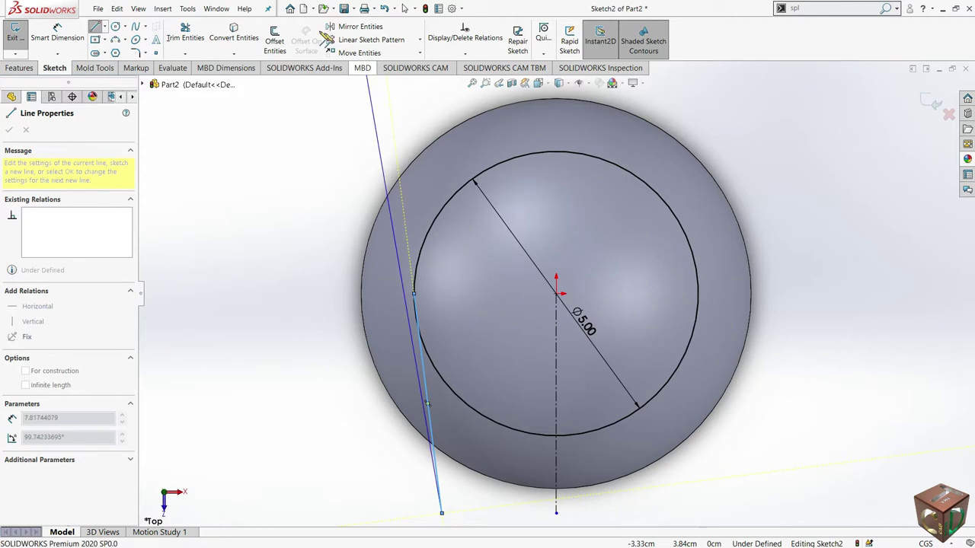
- Mirror the slanted line about the vertical centerline and connect the lower ends of both lines with a horizontal line
{"action": "left_click", "coordinate": [359, 28]}
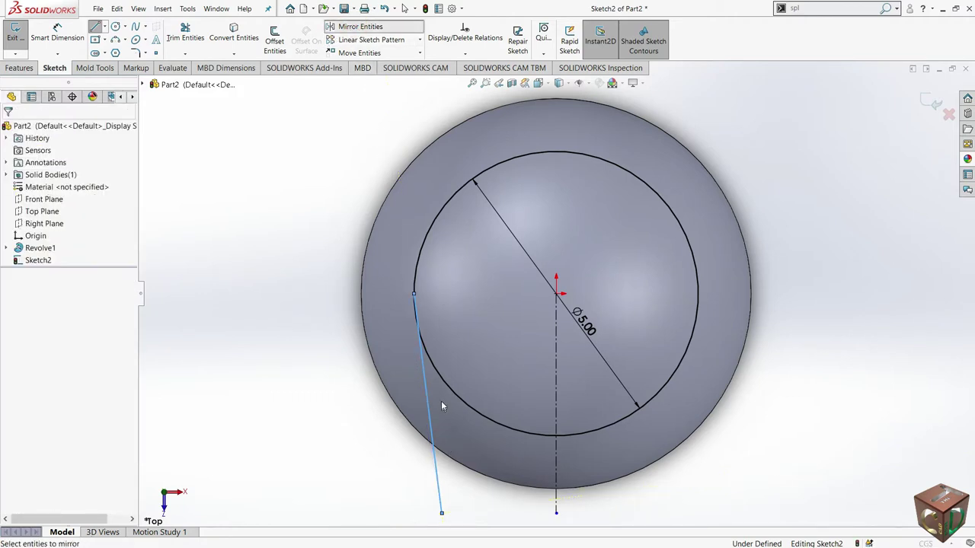
{"action": "right_click", "coordinate": [64, 234]}
{"action": "left_click", "coordinate": [84, 237]}
{"action": "left_click", "coordinate": [426, 393]}
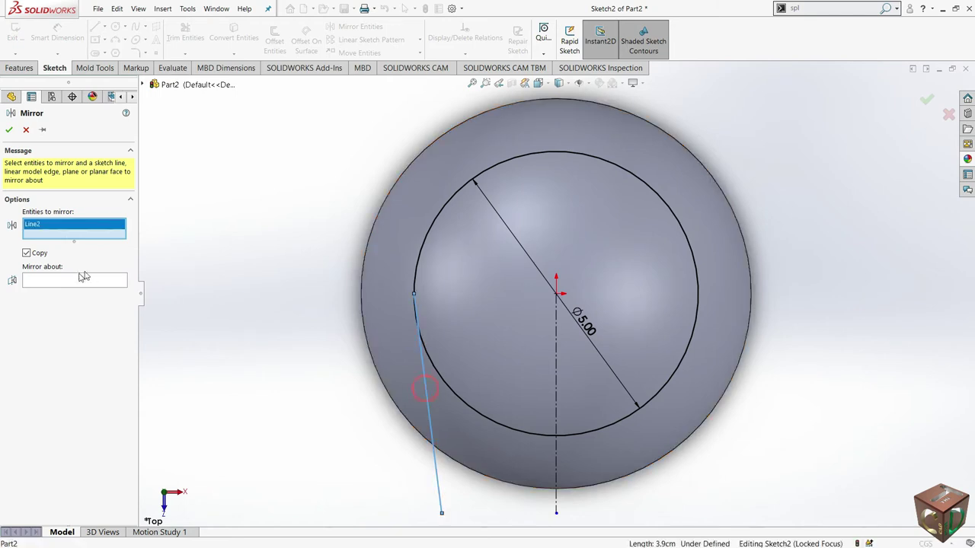
{"action": "left_click", "coordinate": [74, 280]}
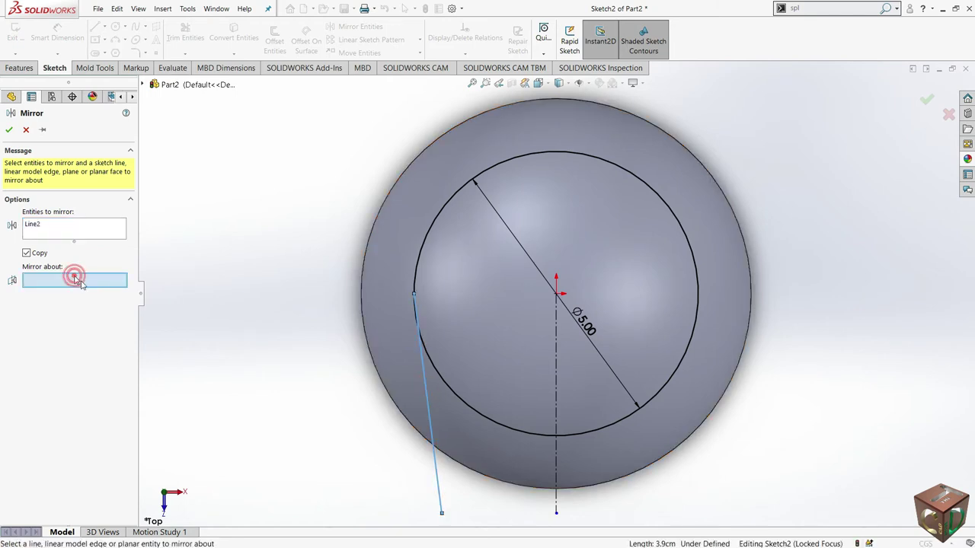
{"action": "left_click", "coordinate": [556, 466]}
{"action": "left_click", "coordinate": [10, 130]}
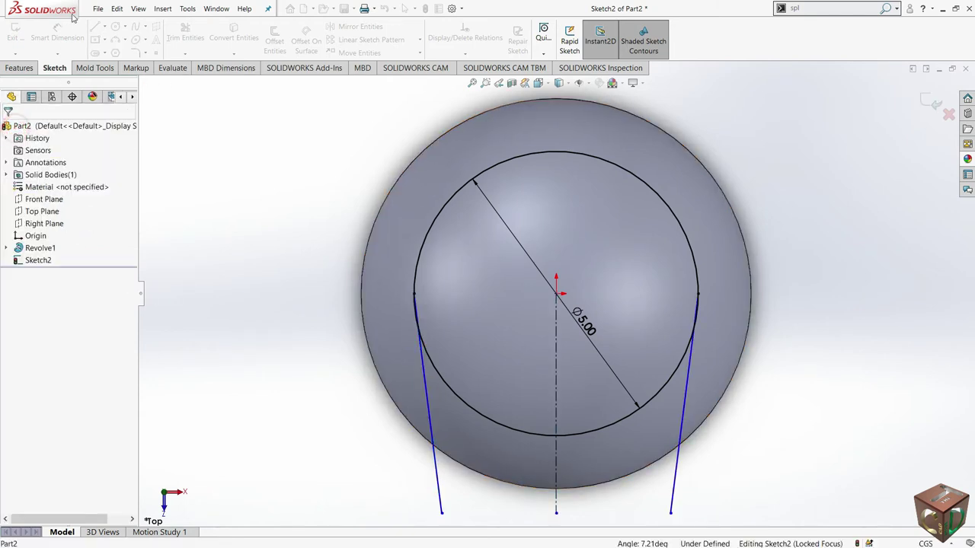
{"action": "left_click", "coordinate": [94, 26]}
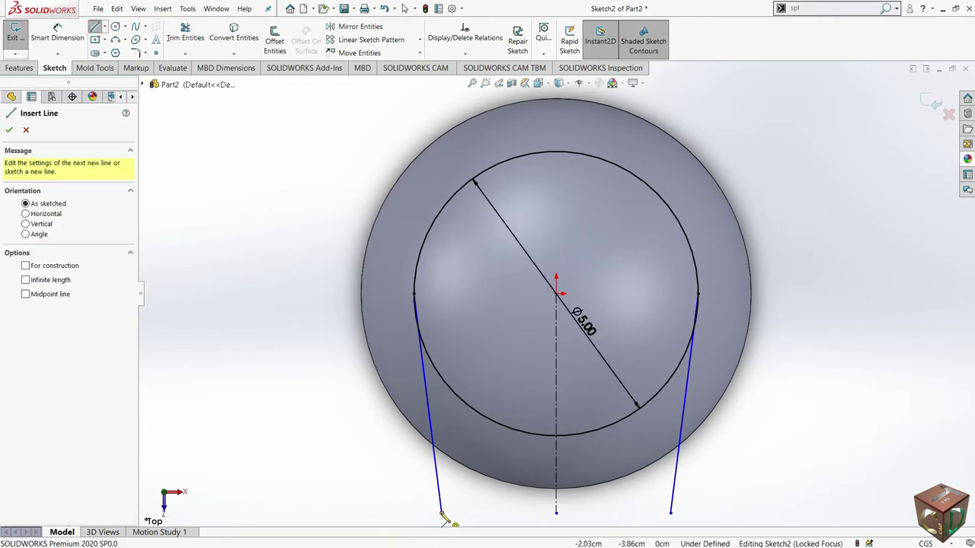
{"action": "left_click", "coordinate": [671, 514]}
- Trim away the circle's lower arcs and the short arc pieces beside both slanted lines, and finish the sketch
{"action": "left_click", "coordinate": [185, 36]}
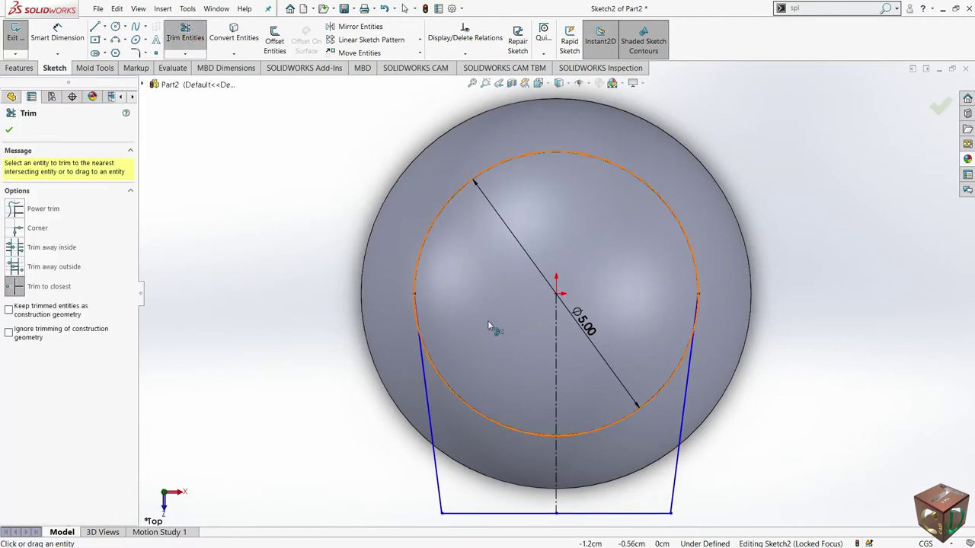
{"action": "left_click", "coordinate": [494, 420]}
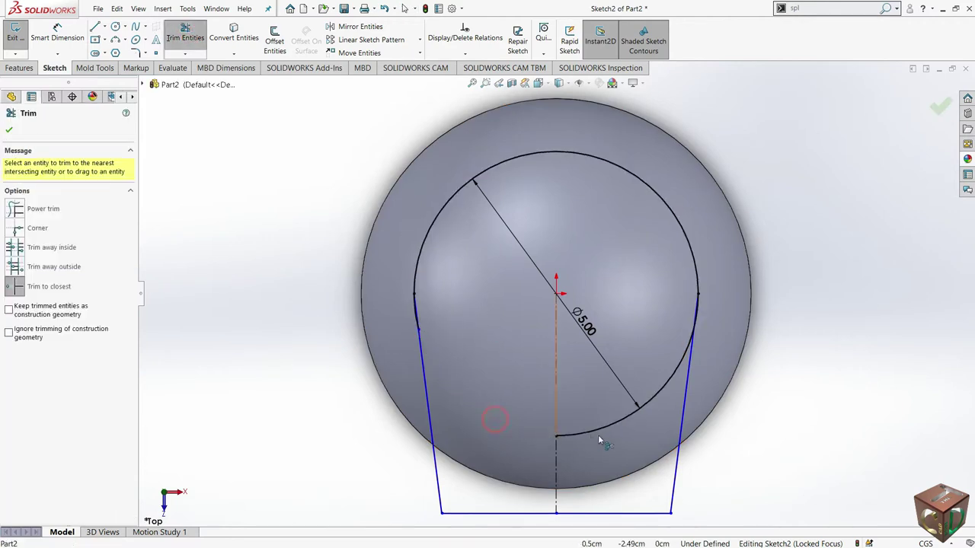
{"action": "left_click", "coordinate": [608, 425]}
{"action": "scroll", "coordinate": [684, 320], "scroll_direction": "down", "scroll_amount": 5}
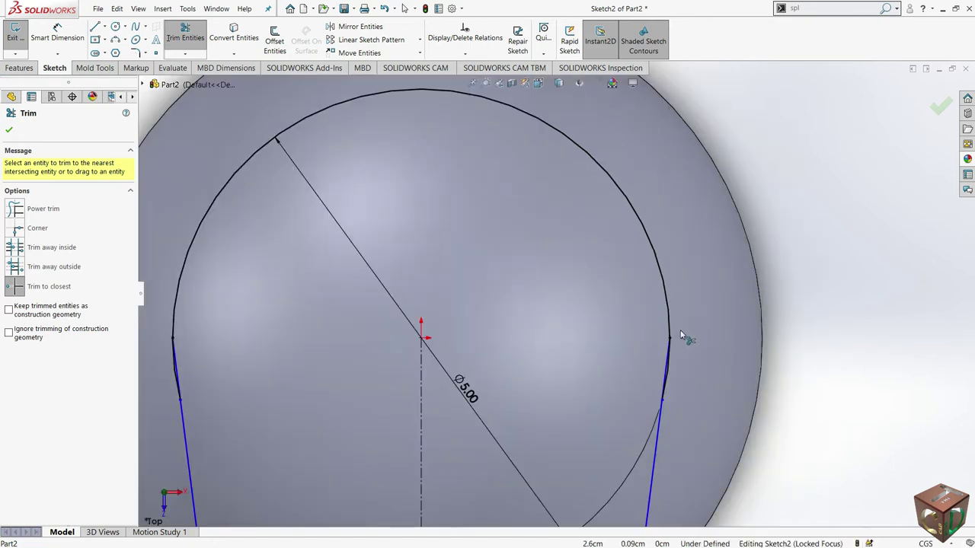
{"action": "left_click", "coordinate": [651, 392]}
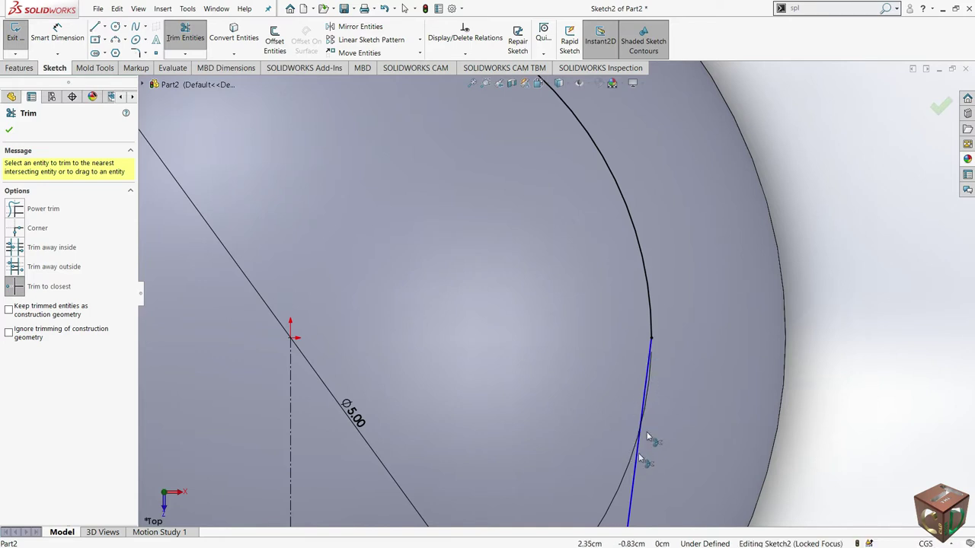
{"action": "scroll", "coordinate": [655, 358], "scroll_direction": "up", "scroll_amount": 5}
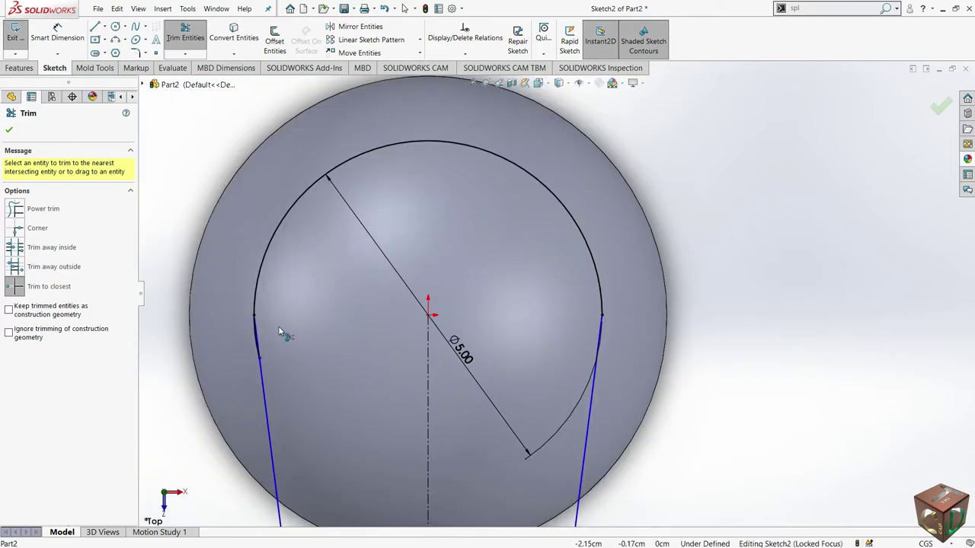
{"action": "scroll", "coordinate": [277, 326], "scroll_direction": "down", "scroll_amount": 5}
{"action": "left_click", "coordinate": [347, 345]}
{"action": "scroll", "coordinate": [510, 344], "scroll_direction": "up", "scroll_amount": 4}
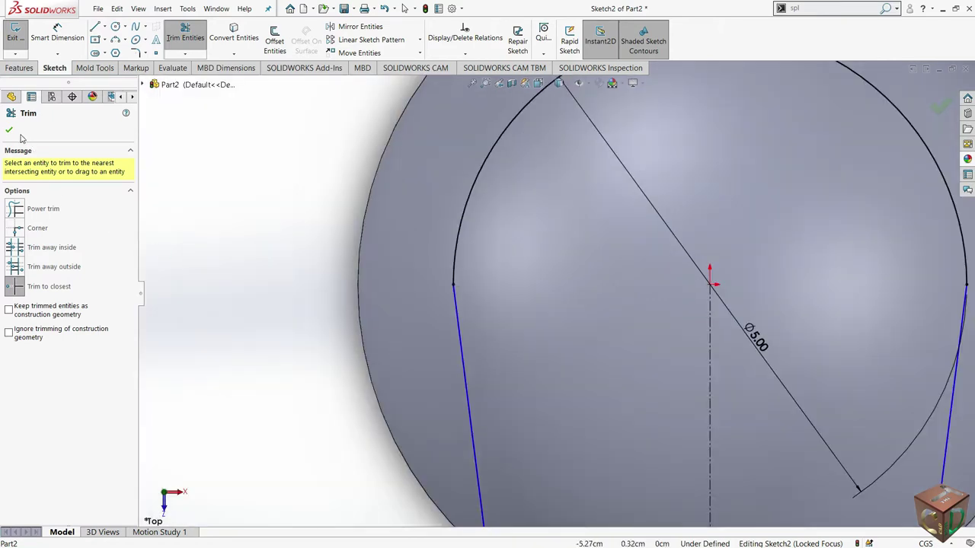
{"action": "left_click", "coordinate": [9, 131]}
{"action": "scroll", "coordinate": [659, 319], "scroll_direction": "up", "scroll_amount": 4}
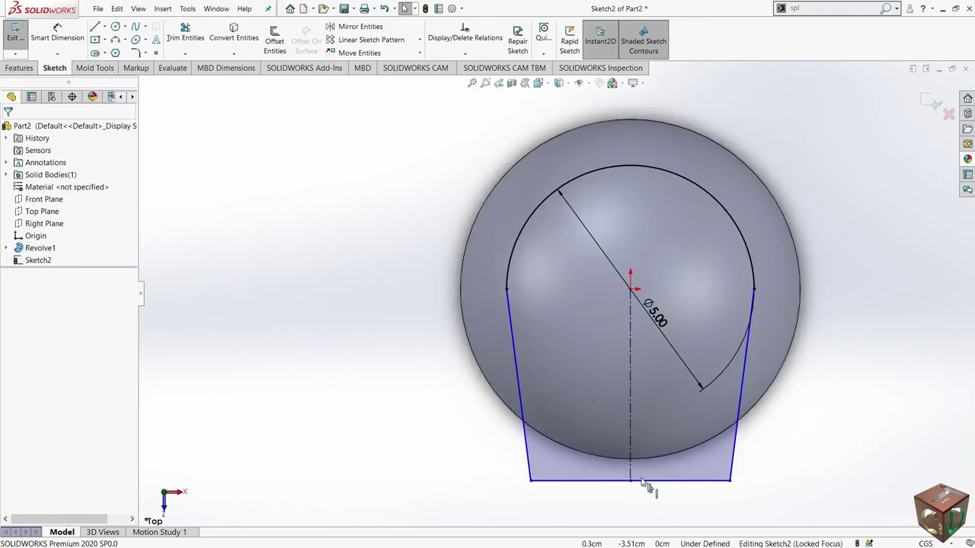
{"action": "left_click", "coordinate": [16, 35]}
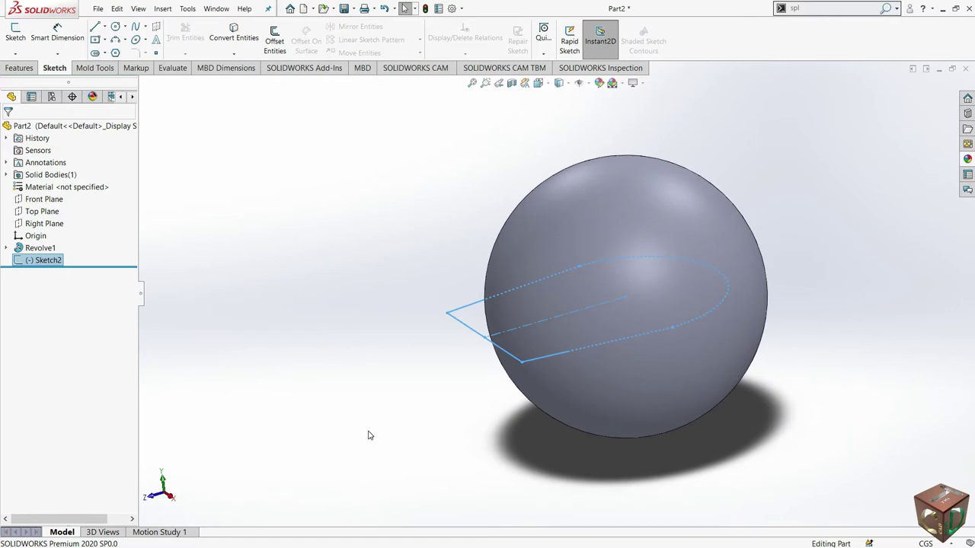
- Split the sphere's face with a Split Line of type Projection, projecting the arched sketch in both directions
{"action": "left_click", "coordinate": [368, 431]}
{"action": "scroll", "coordinate": [701, 358], "scroll_direction": "down", "scroll_amount": 2}
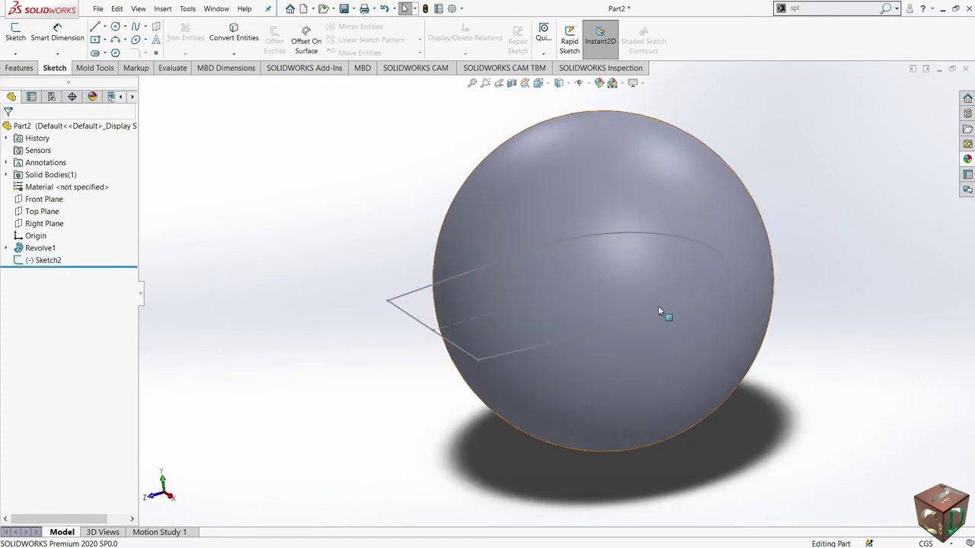
{"action": "scroll", "coordinate": [658, 305], "scroll_direction": "up", "scroll_amount": 3}
{"action": "middle_click_drag", "start_coordinate": [648, 259], "coordinate": [692, 126]}
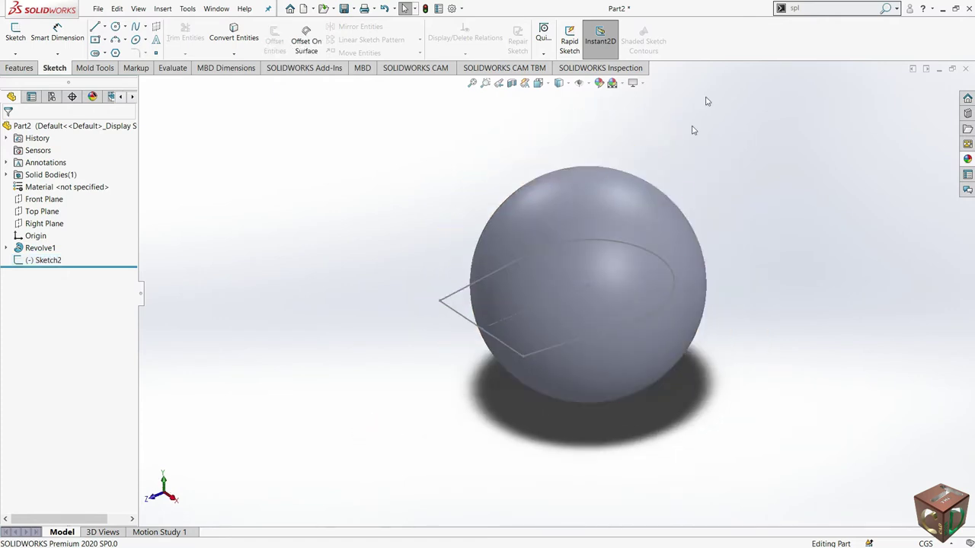
{"action": "double_click", "coordinate": [795, 8]}
{"action": "type", "text": "spli"}
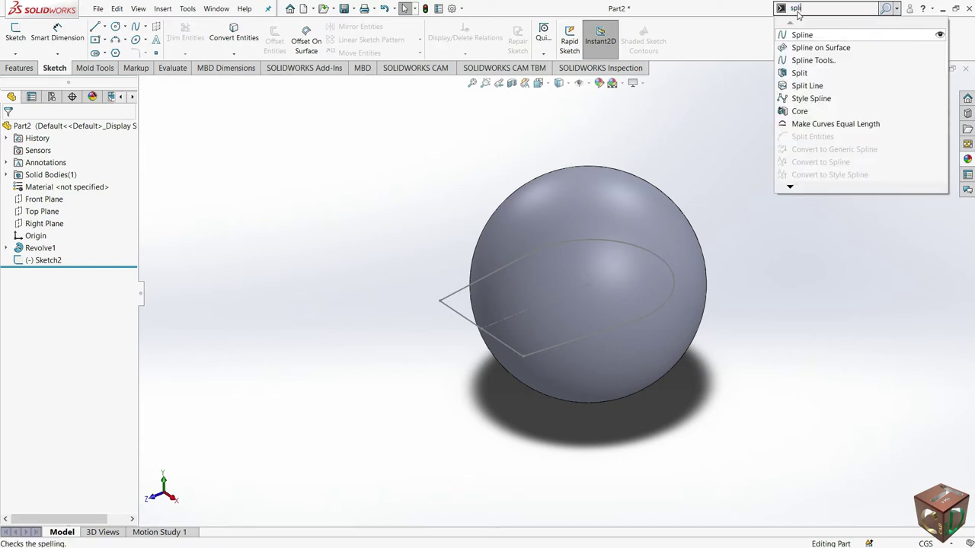
{"action": "left_click", "coordinate": [804, 85]}
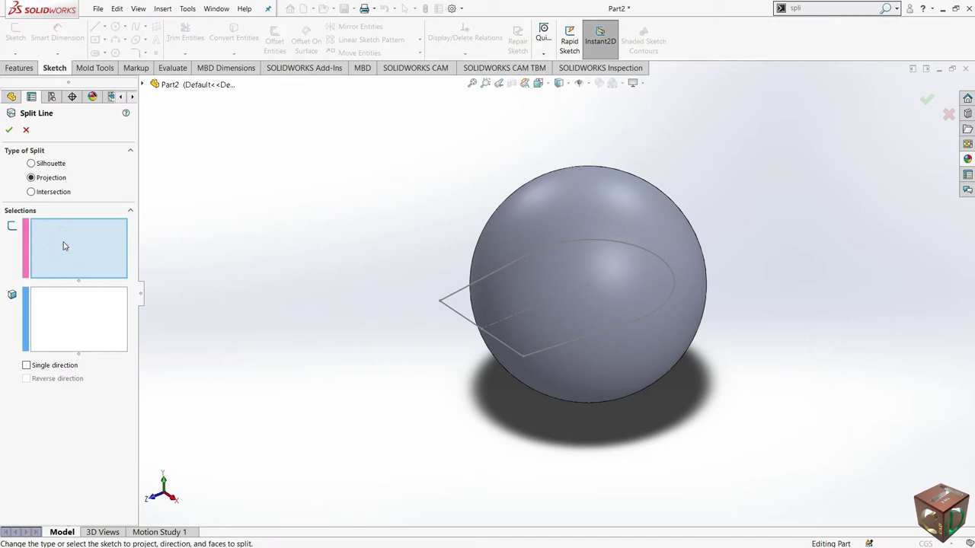
{"action": "left_click", "coordinate": [456, 298]}
{"action": "left_click", "coordinate": [84, 320]}
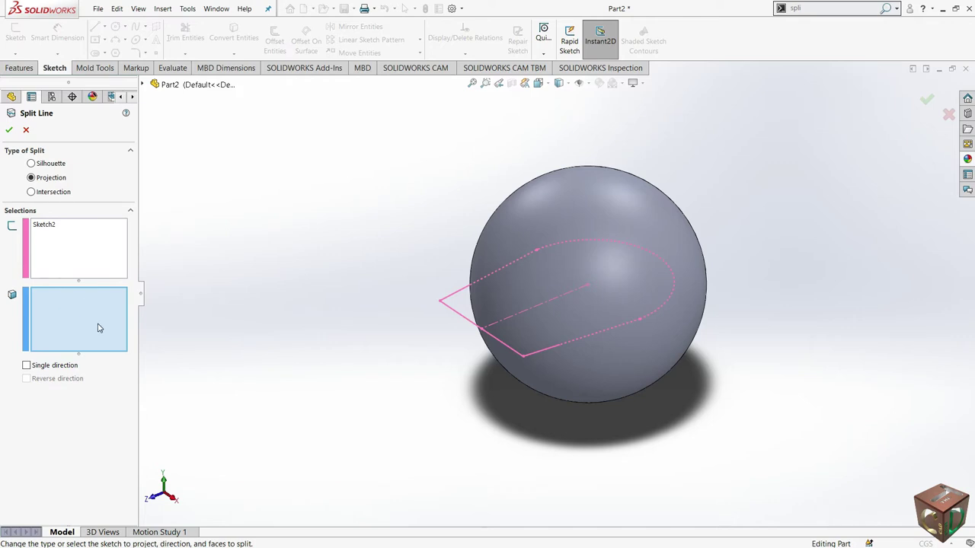
{"action": "left_click", "coordinate": [568, 183]}
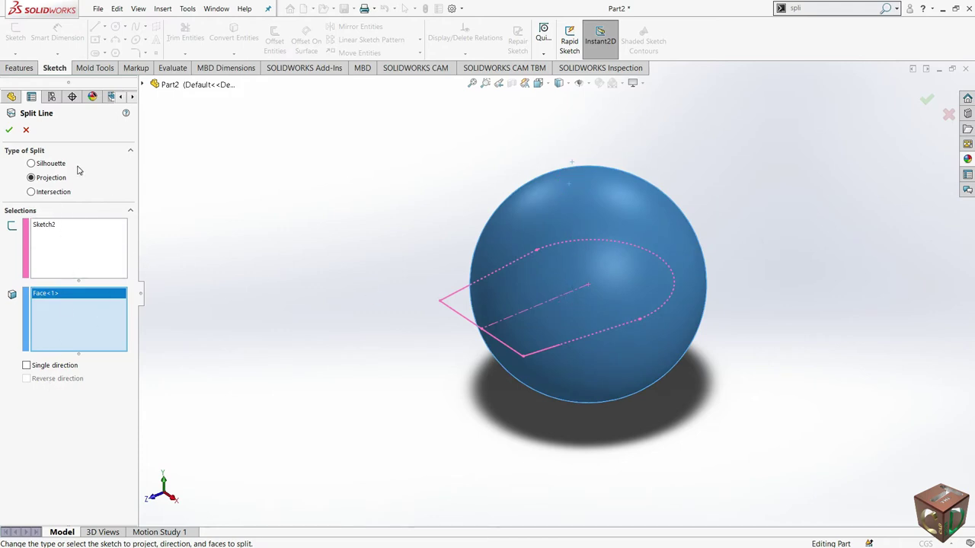
{"action": "left_click", "coordinate": [28, 366]}
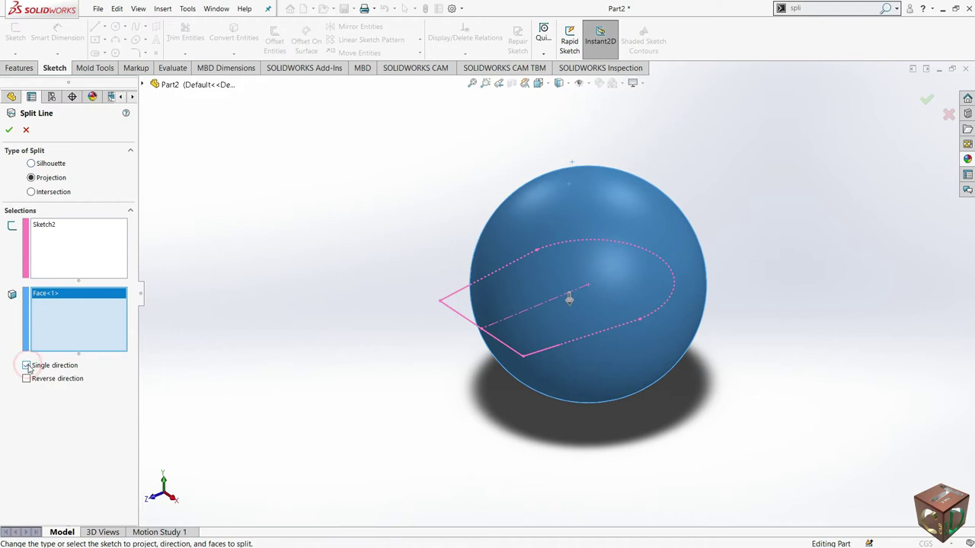
{"action": "left_click", "coordinate": [27, 365]}
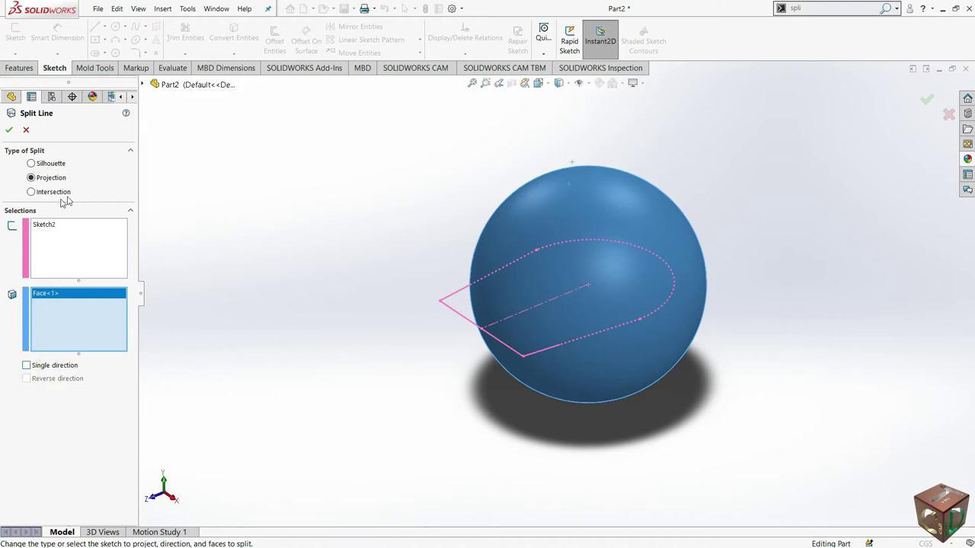
{"action": "left_click", "coordinate": [10, 131]}
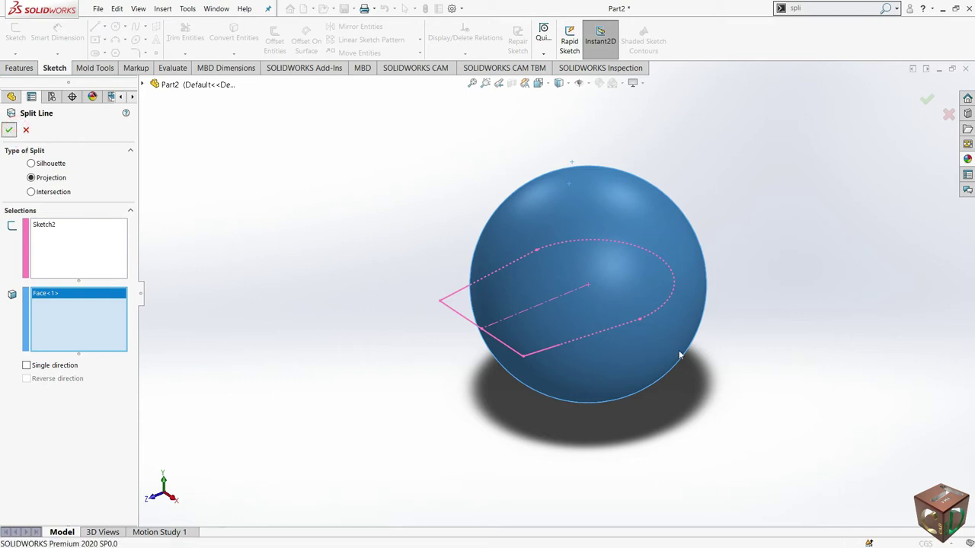
{"action": "left_click", "coordinate": [732, 409]}
- Start a 3D sketch on the split sphere
{"action": "mouse_move", "coordinate": [683, 347]}
{"action": "middle_mouse_down"}
{"action": "mouse_move", "coordinate": [646, 290]}
{"action": "mouse_move", "coordinate": [667, 298]}
{"action": "mouse_move", "coordinate": [674, 343]}
{"action": "mouse_move", "coordinate": [609, 354]}
{"action": "mouse_move", "coordinate": [598, 404]}
{"action": "mouse_move", "coordinate": [616, 264]}
{"action": "middle_mouse_up"}
{"action": "scroll", "coordinate": [616, 264], "scroll_direction": "down", "scroll_amount": 3}
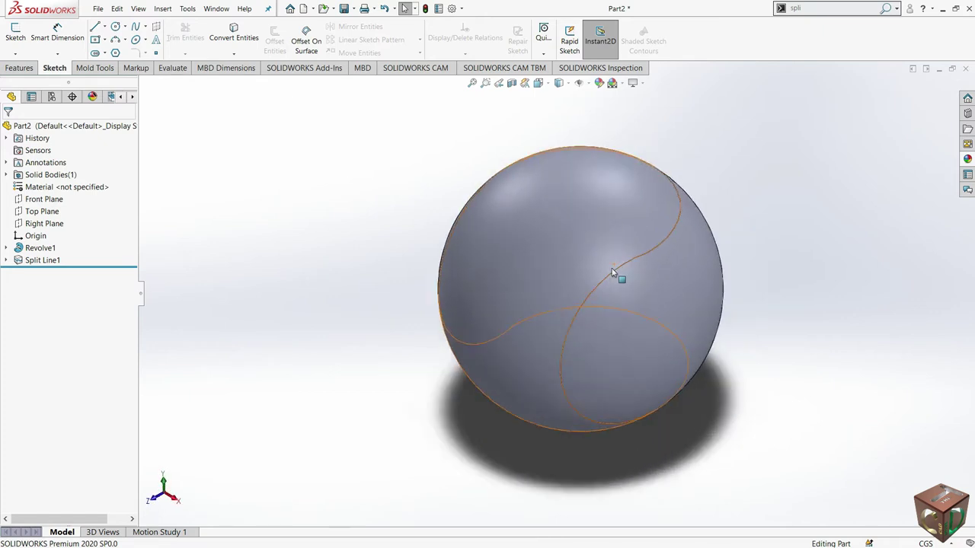
{"action": "left_click", "coordinate": [15, 53]}
{"action": "left_click", "coordinate": [28, 78]}
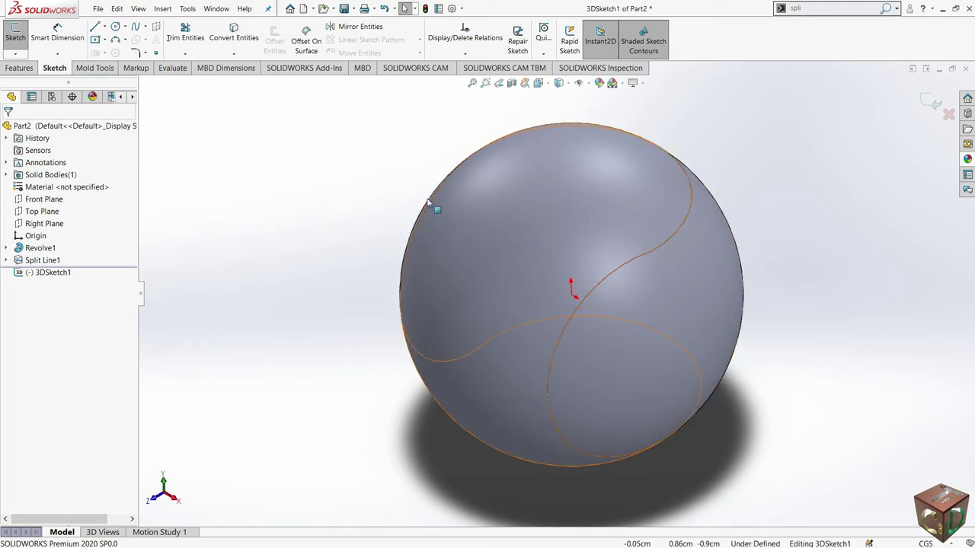
{"action": "scroll", "coordinate": [642, 302], "scroll_direction": "up", "scroll_amount": 2}
{"action": "mouse_move", "coordinate": [624, 297]}
{"action": "middle_mouse_down"}
{"action": "mouse_move", "coordinate": [620, 242]}
{"action": "mouse_move", "coordinate": [627, 266]}
{"action": "mouse_move", "coordinate": [659, 283]}
{"action": "mouse_move", "coordinate": [442, 239]}
{"action": "middle_mouse_up"}
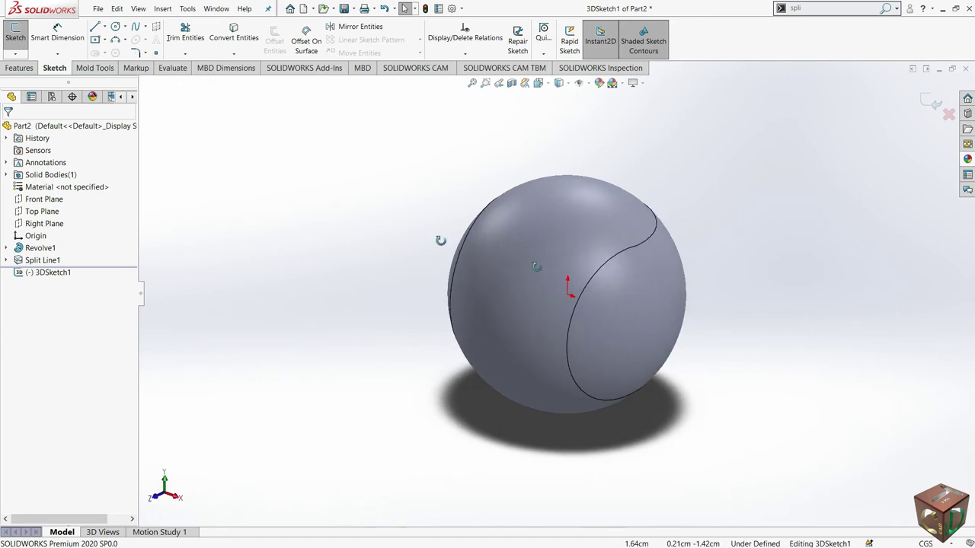
{"action": "left_click", "coordinate": [15, 55]}
{"action": "left_click", "coordinate": [31, 63]}
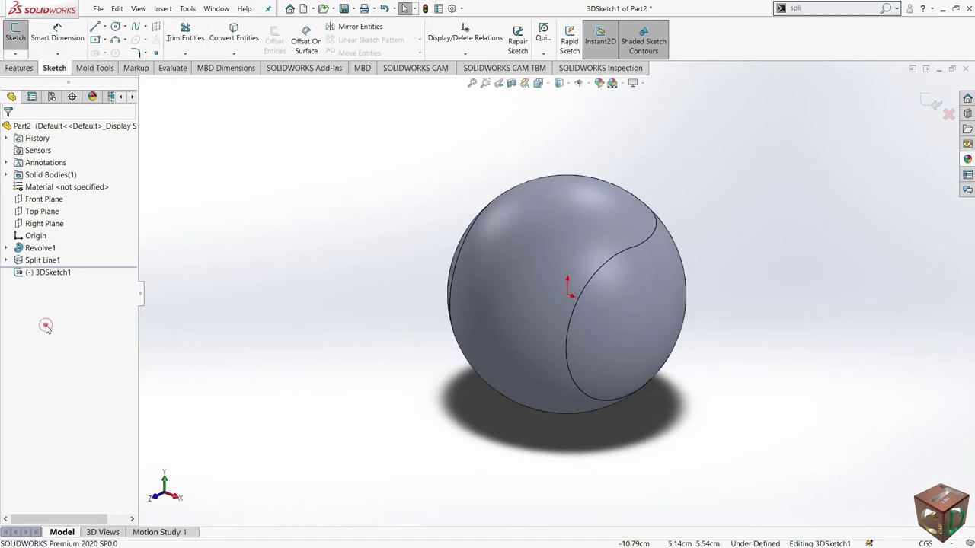
- Convert the four curved split-line edges around the sphere into 3D sketch entities and finish the sketch
{"action": "left_click", "coordinate": [224, 38]}
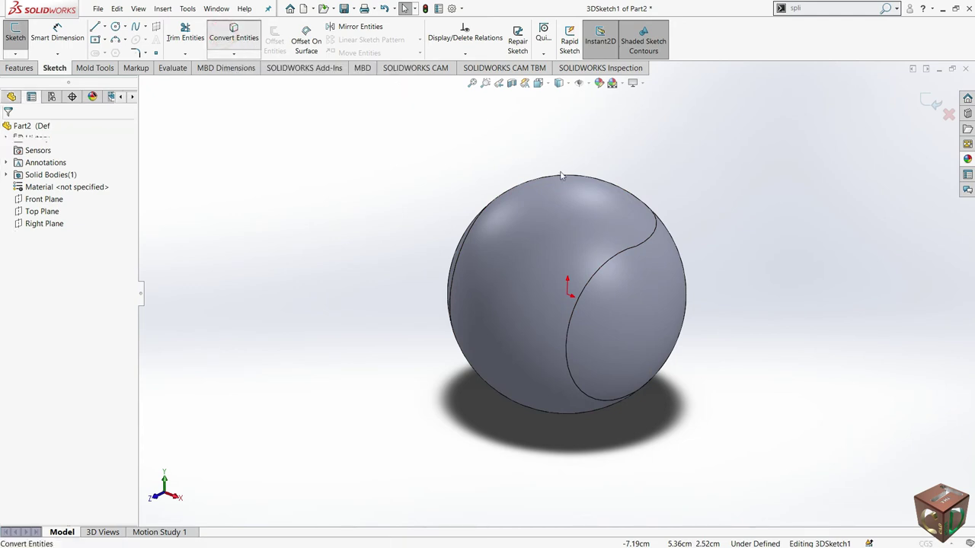
{"action": "mouse_move", "coordinate": [629, 270]}
{"action": "middle_mouse_down"}
{"action": "mouse_move", "coordinate": [546, 233]}
{"action": "mouse_move", "coordinate": [613, 348]}
{"action": "mouse_move", "coordinate": [625, 336]}
{"action": "middle_mouse_up"}
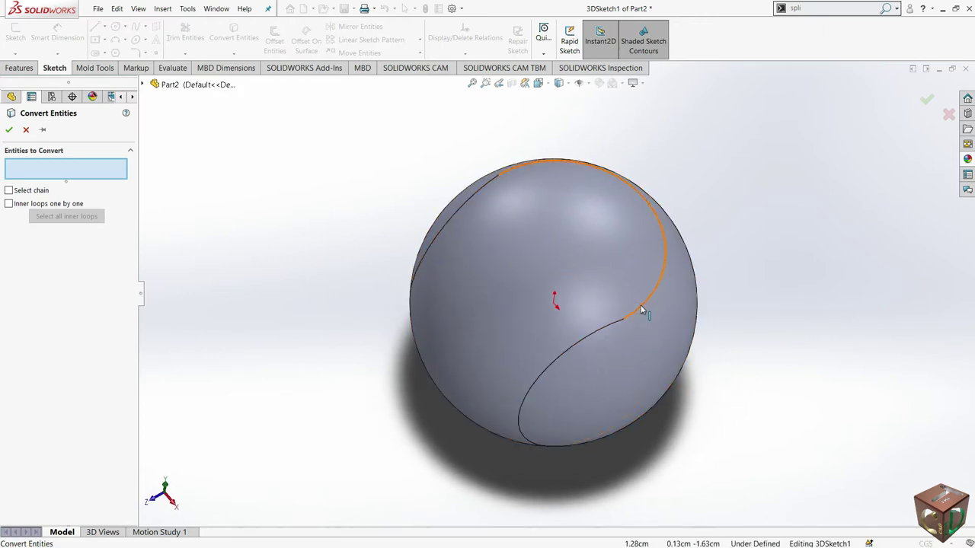
{"action": "left_click", "coordinate": [641, 309]}
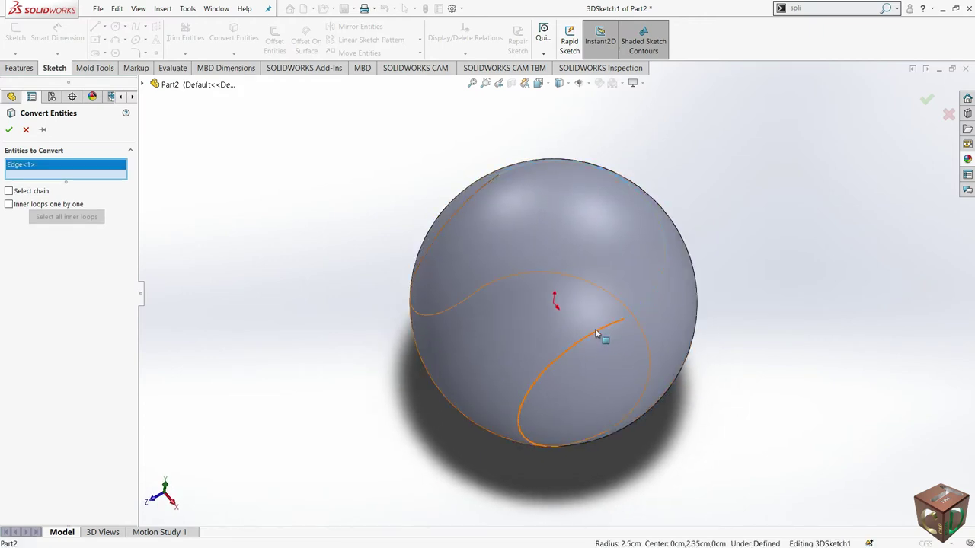
{"action": "left_click", "coordinate": [596, 335]}
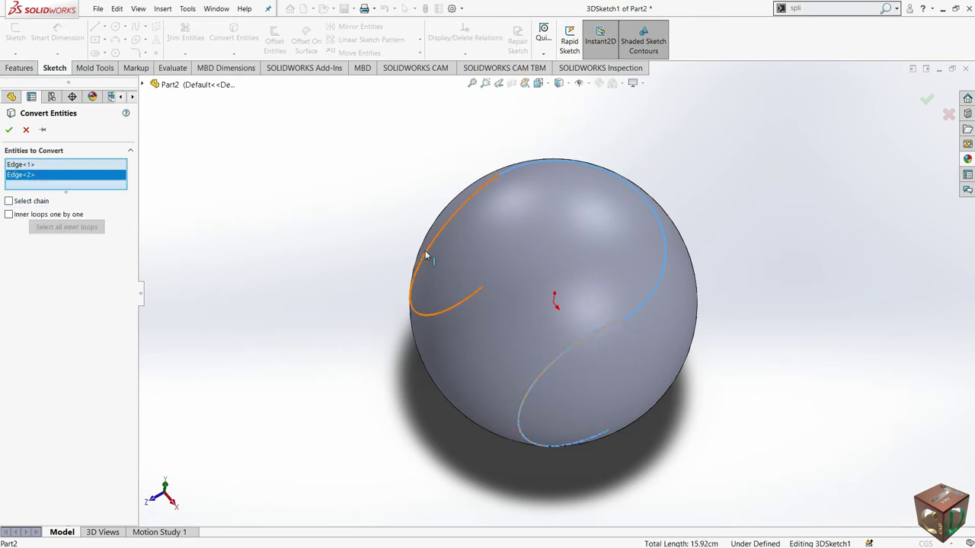
{"action": "left_click", "coordinate": [427, 257]}
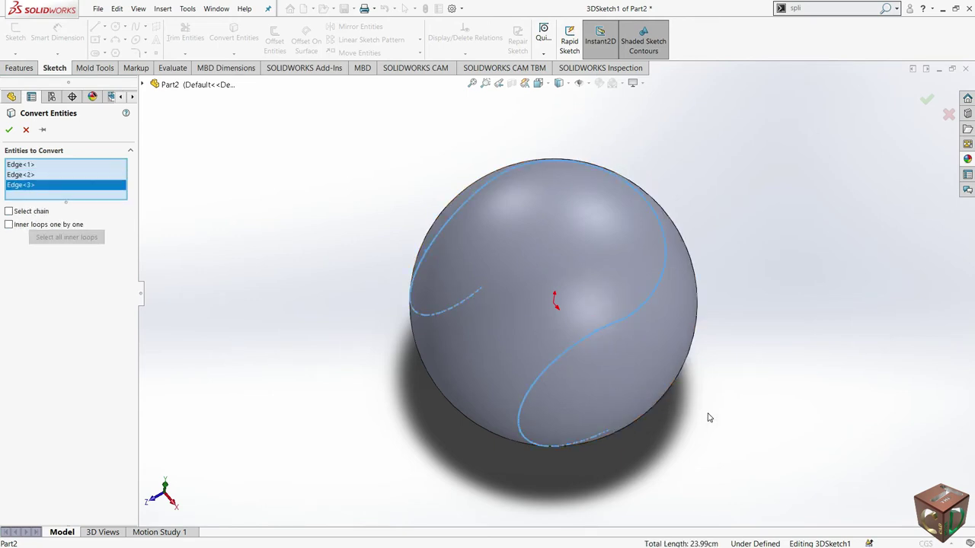
{"action": "middle_click_drag", "start_coordinate": [706, 416], "coordinate": [647, 282]}
{"action": "left_click", "coordinate": [660, 399]}
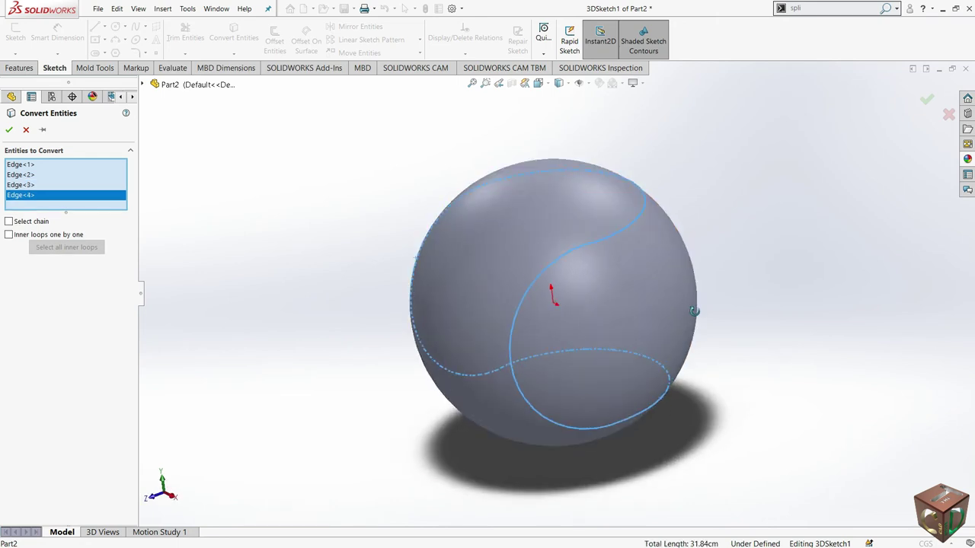
{"action": "left_click", "coordinate": [10, 131]}
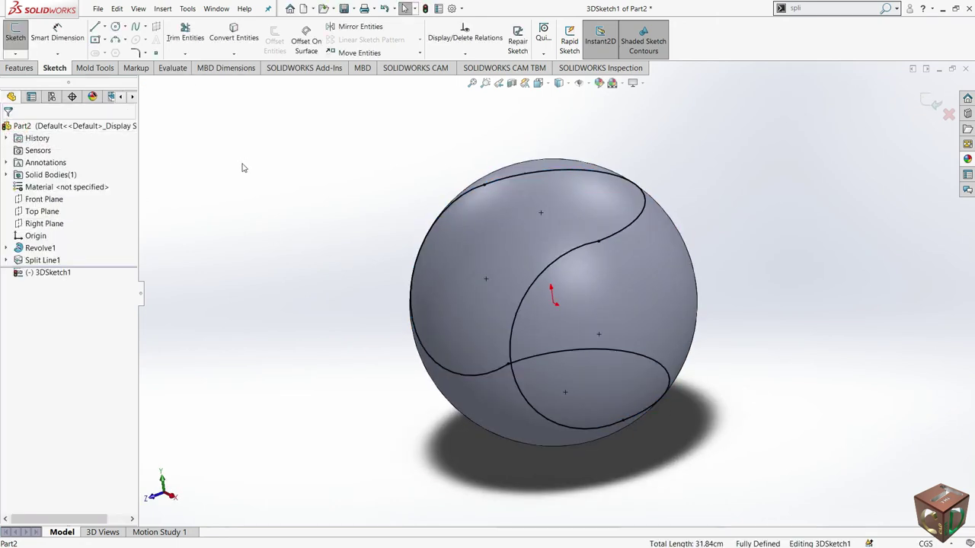
{"action": "left_click", "coordinate": [15, 34]}
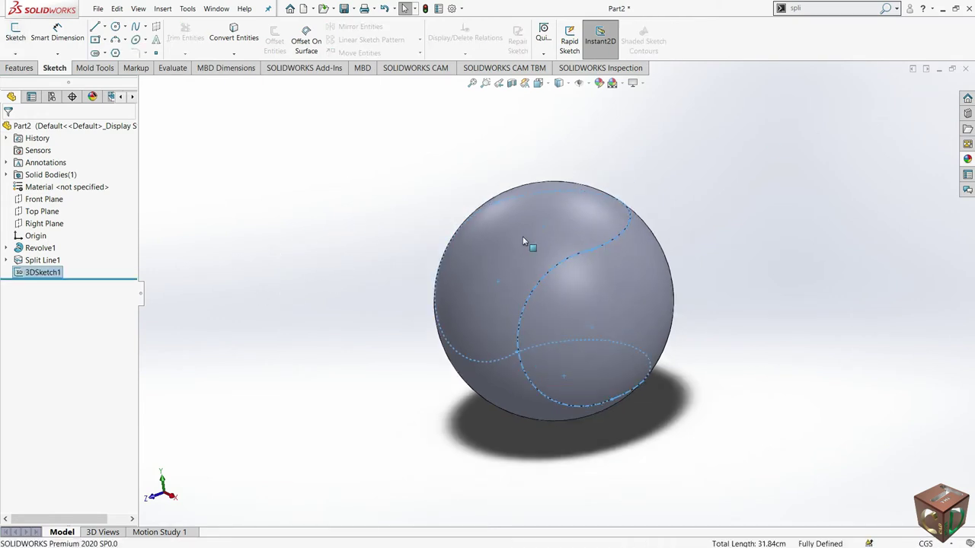
- Apply a planar section view that cuts the sphere along the Top Plane with 0.00 cm offset
{"action": "scroll", "coordinate": [522, 242], "scroll_direction": "down", "scroll_amount": 3}
{"action": "left_click", "coordinate": [282, 211]}
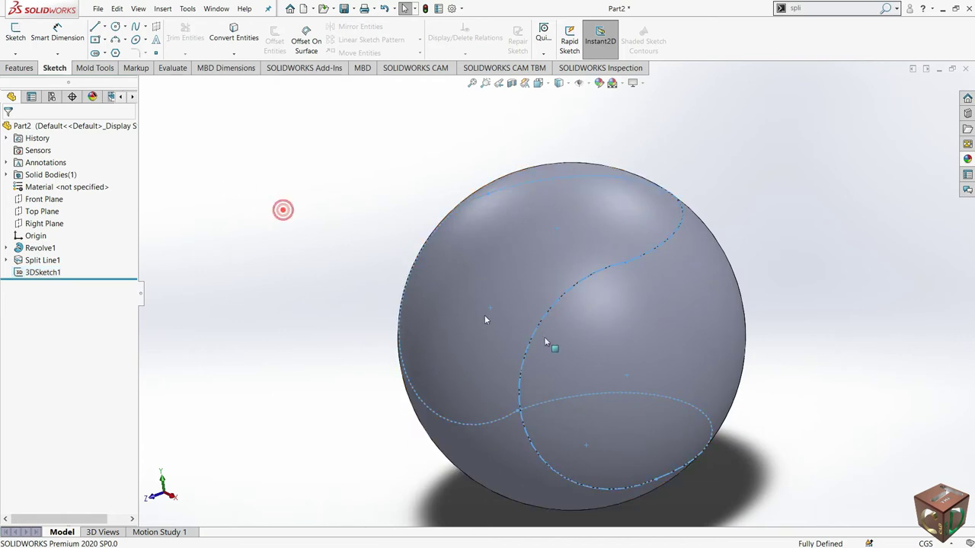
{"action": "scroll", "coordinate": [548, 309], "scroll_direction": "up", "scroll_amount": 3}
{"action": "middle_click_drag", "start_coordinate": [633, 371], "coordinate": [677, 382]}
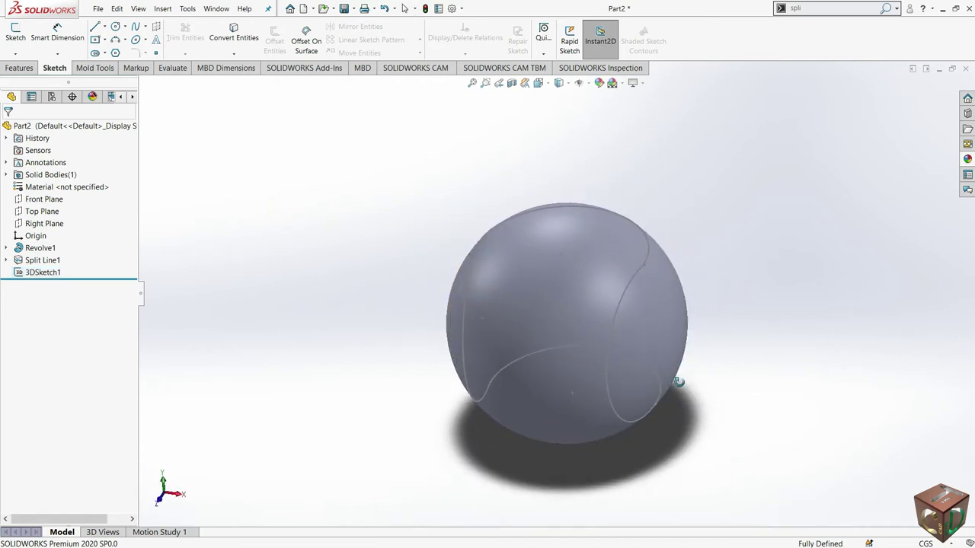
{"action": "left_click", "coordinate": [53, 201]}
{"action": "middle_click_drag", "start_coordinate": [605, 328], "coordinate": [565, 325]}
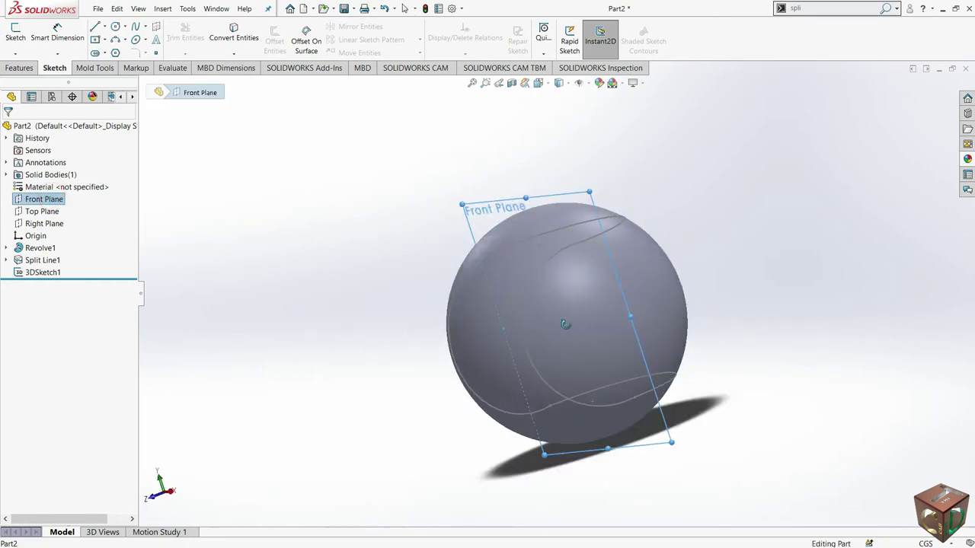
{"action": "left_click", "coordinate": [48, 212]}
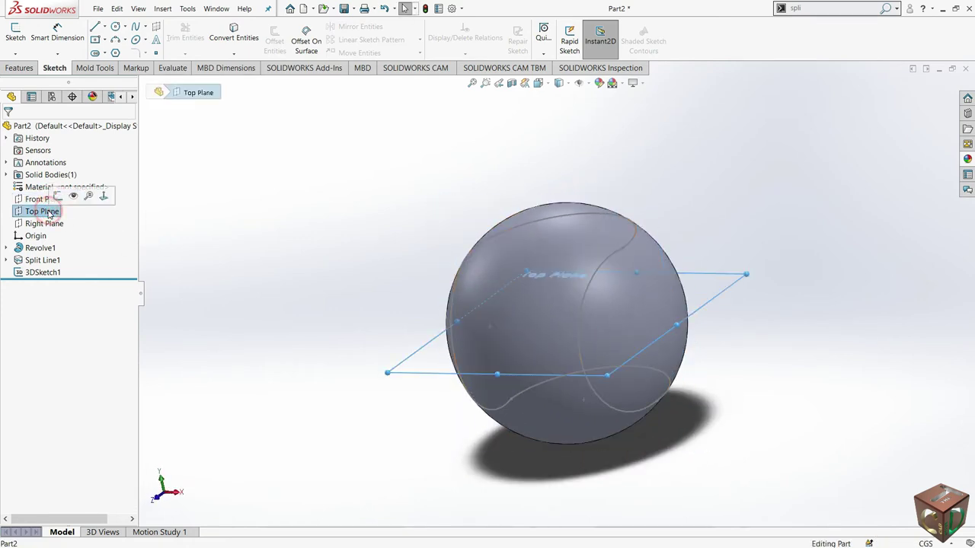
{"action": "left_click", "coordinate": [46, 226]}
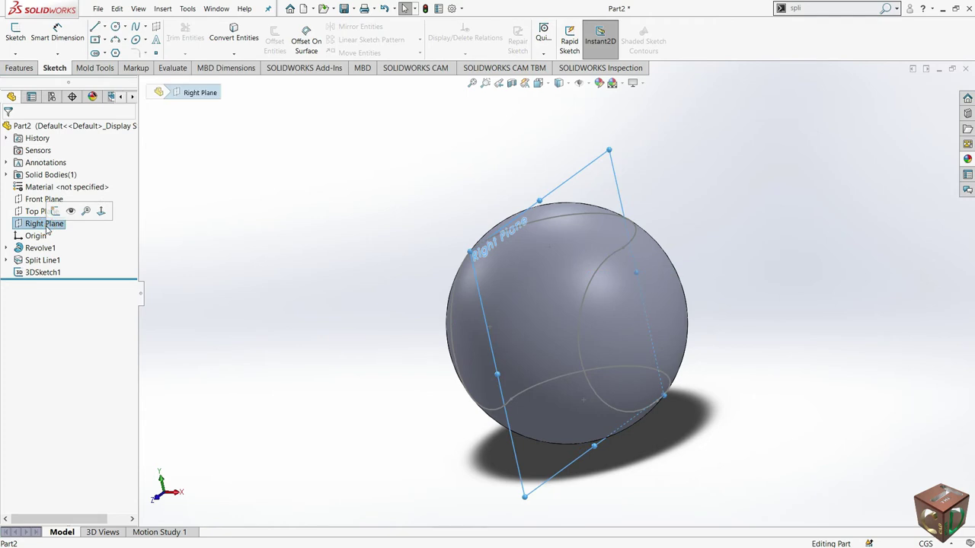
{"action": "left_click", "coordinate": [38, 212]}
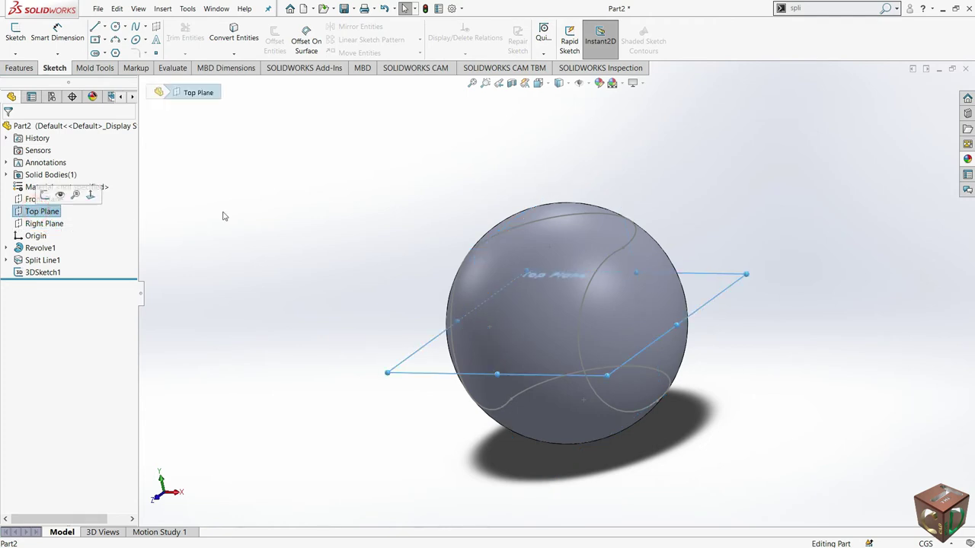
{"action": "left_click", "coordinate": [511, 84]}
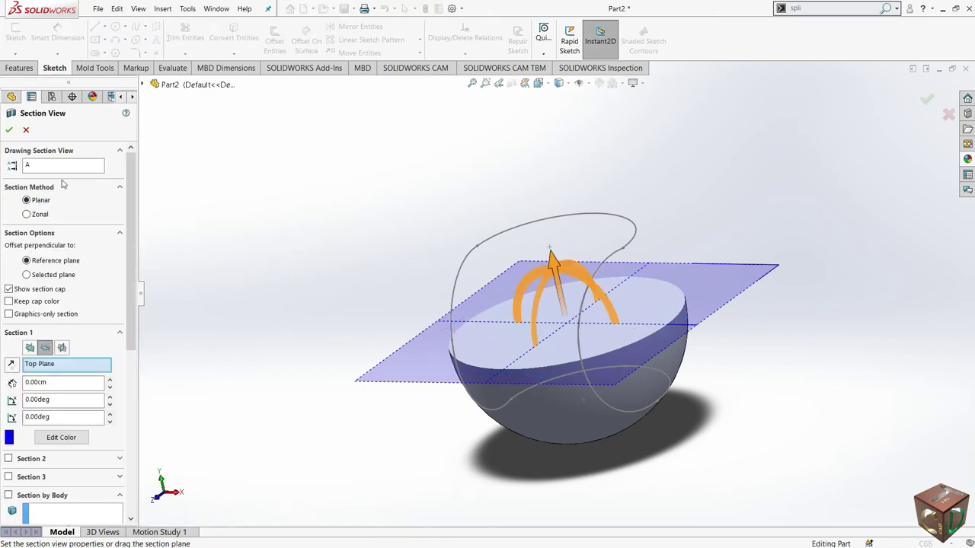
{"action": "left_click", "coordinate": [8, 129]}
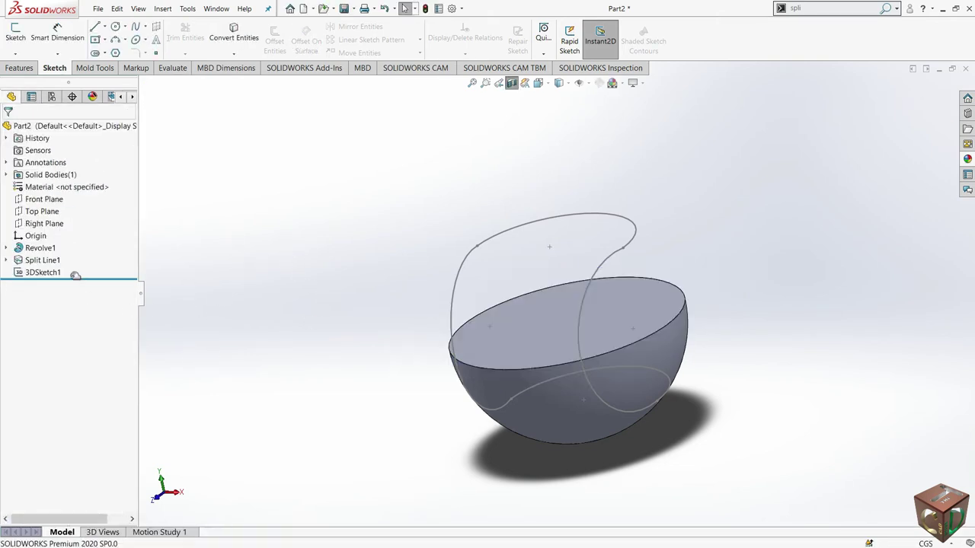
- Sketch a circle of about 0.18 cm radius on the Top Plane, centered where the right slanted seam curve meets the sphere's section edge
{"action": "left_click", "coordinate": [42, 217]}
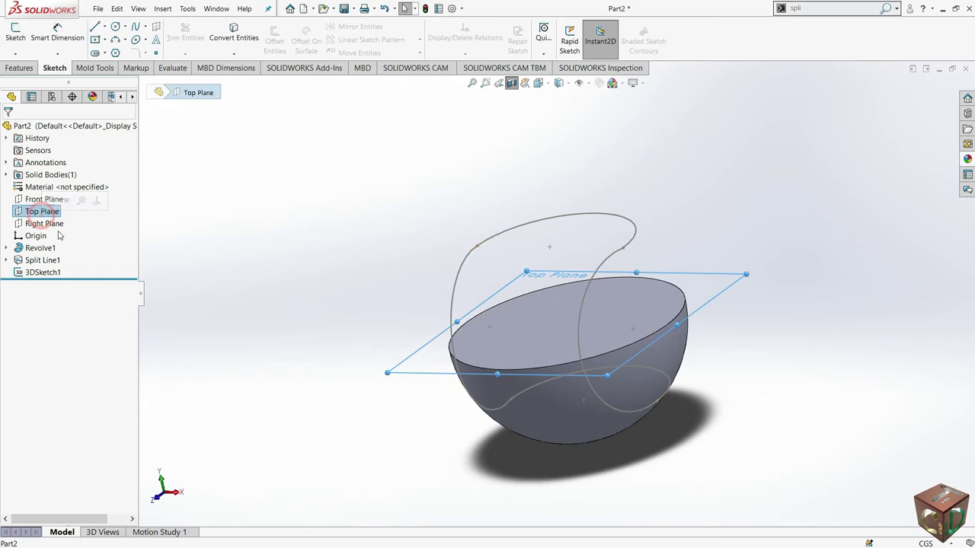
{"action": "left_click", "coordinate": [15, 35]}
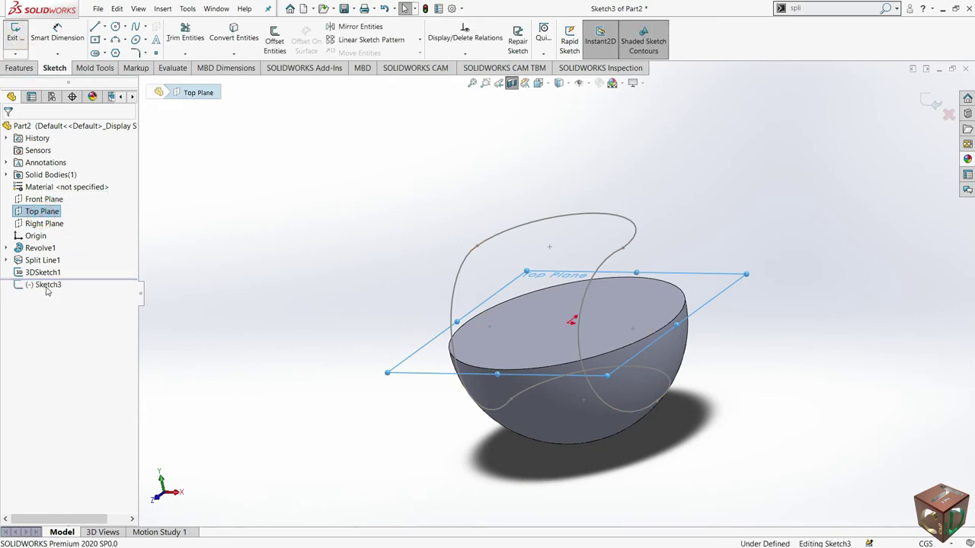
{"action": "left_click", "coordinate": [44, 284]}
{"action": "right_click", "coordinate": [44, 284]}
{"action": "left_click", "coordinate": [71, 272]}
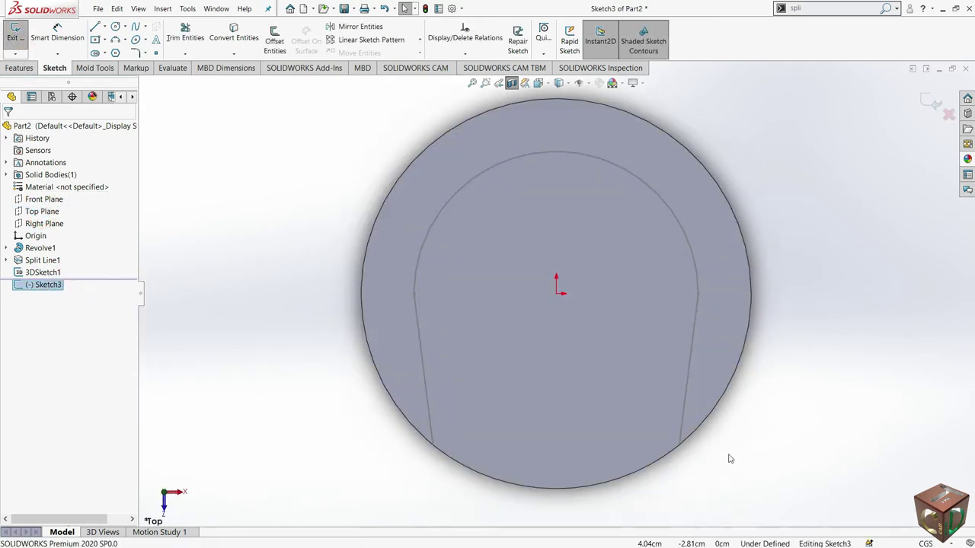
{"action": "left_click", "coordinate": [679, 444]}
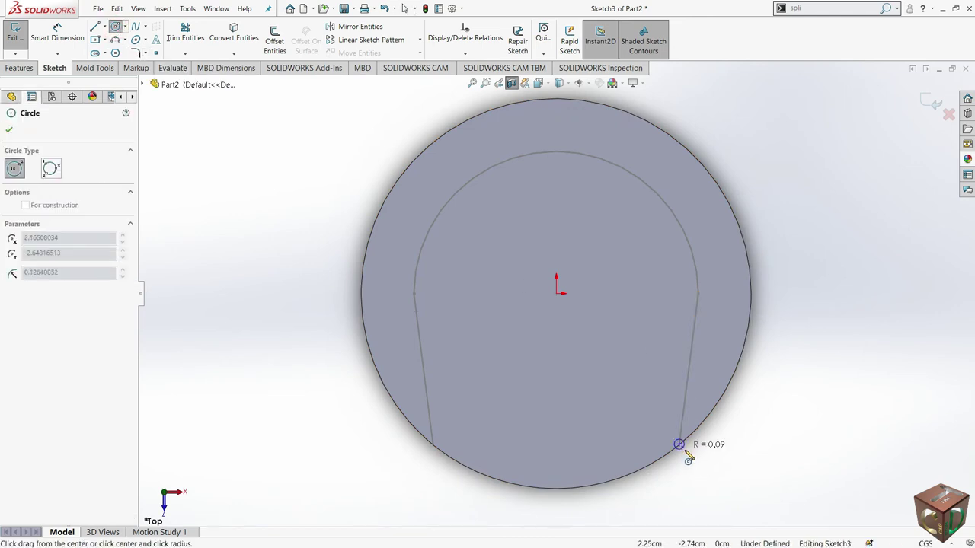
{"action": "left_click", "coordinate": [689, 460]}
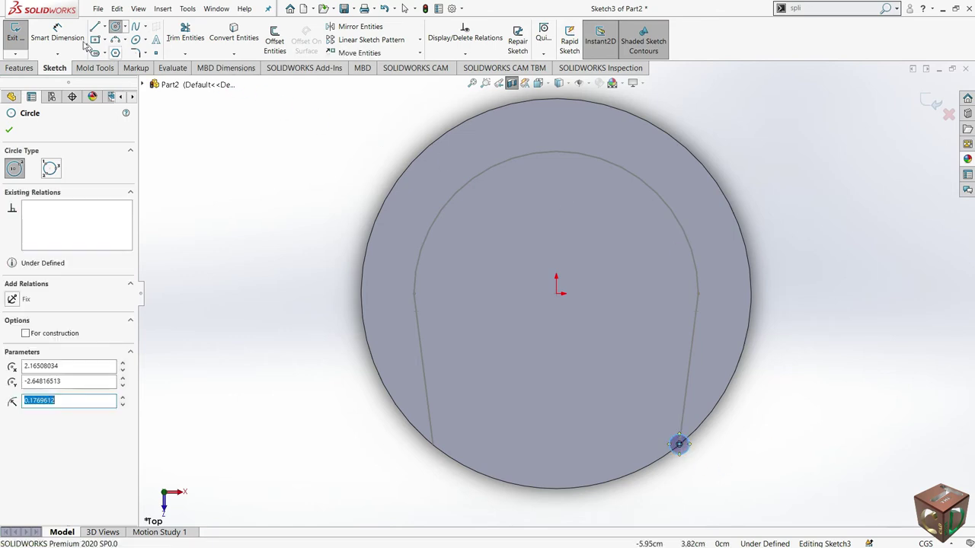
- Dimension the small seam profile circle to a 0.50 cm diameter and finish the sketch
{"action": "left_click", "coordinate": [57, 34]}
{"action": "left_click", "coordinate": [696, 458]}
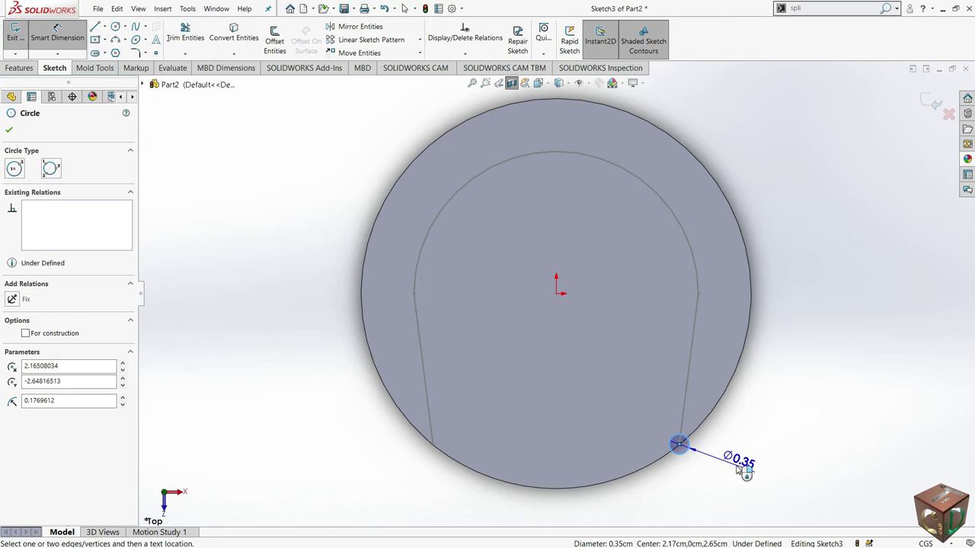
{"action": "left_click", "coordinate": [738, 470]}
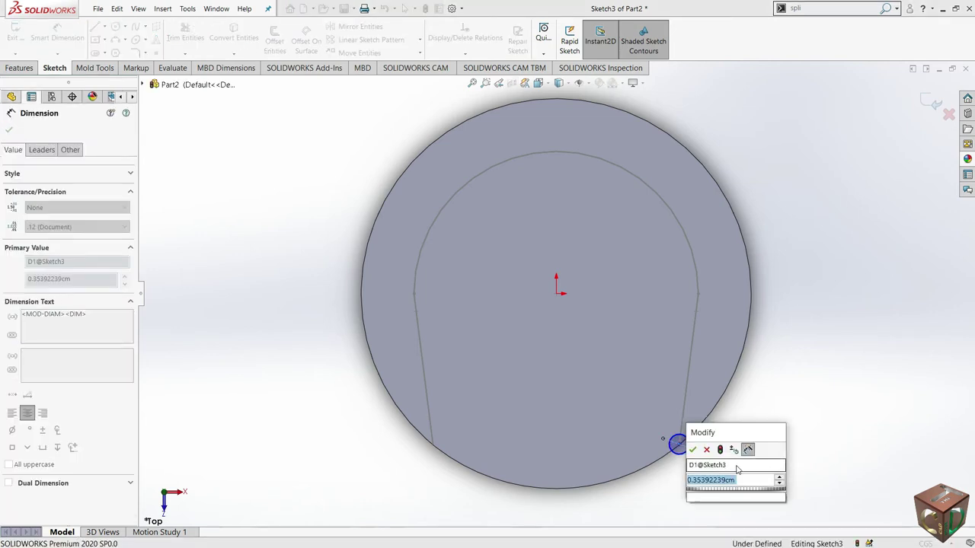
{"action": "type", "text": "0.5"}
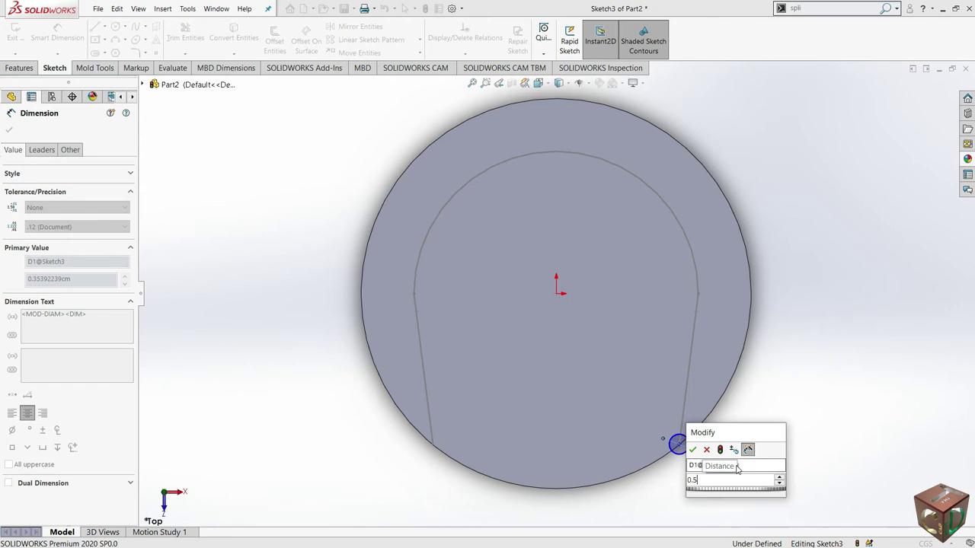
{"action": "key", "text": "Escape"}
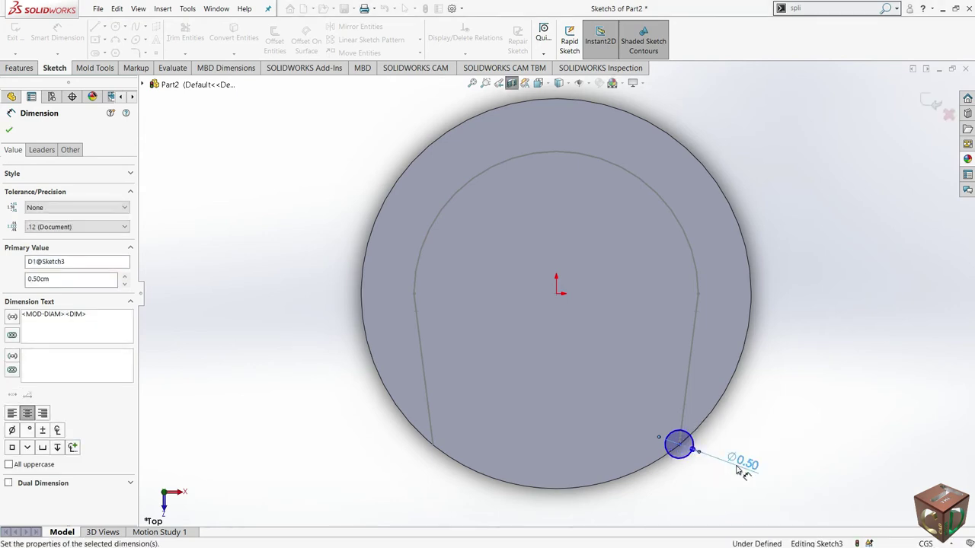
{"action": "left_click", "coordinate": [9, 130]}
{"action": "left_click", "coordinate": [15, 35]}
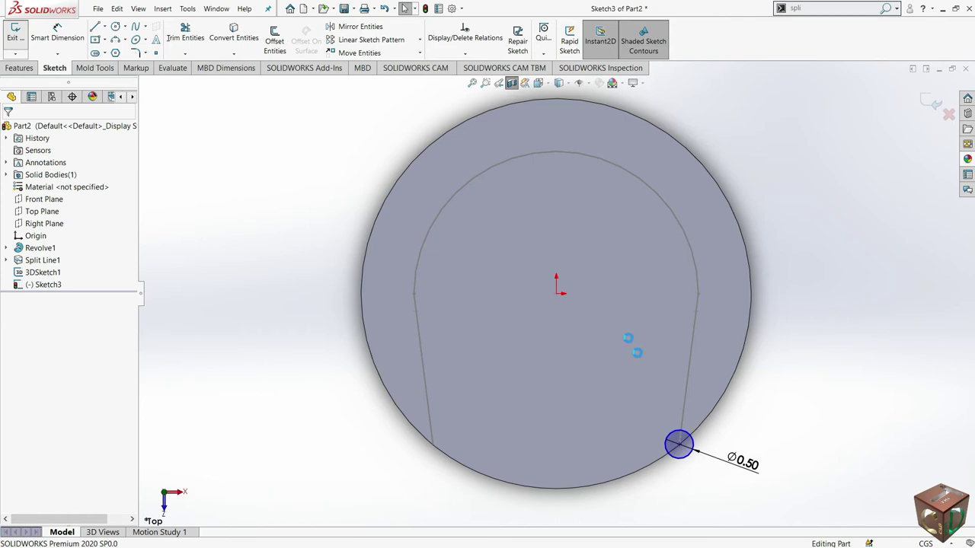
- Switch to the isometric view and turn off the section view to show the whole sphere
{"action": "left_click", "coordinate": [550, 86]}
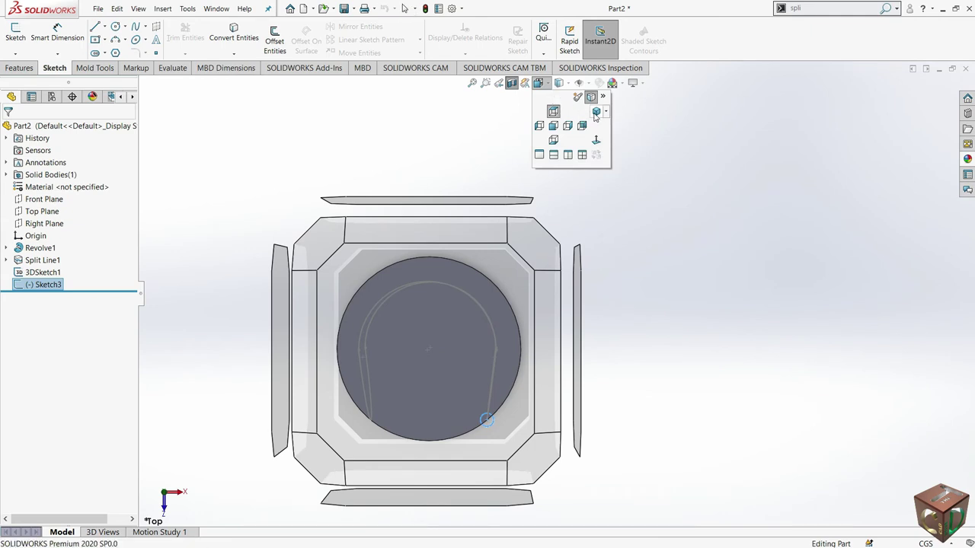
{"action": "left_click", "coordinate": [589, 115]}
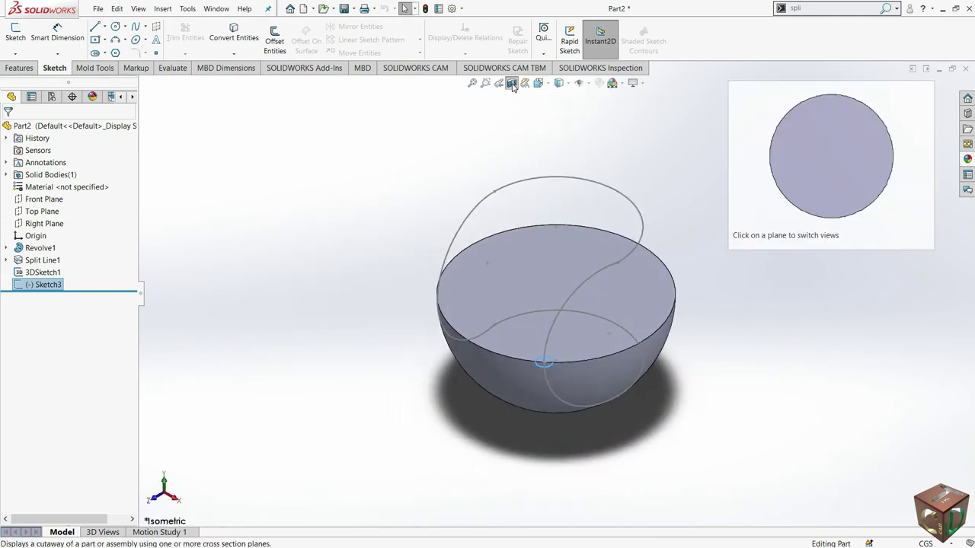
{"action": "left_click", "coordinate": [512, 85]}
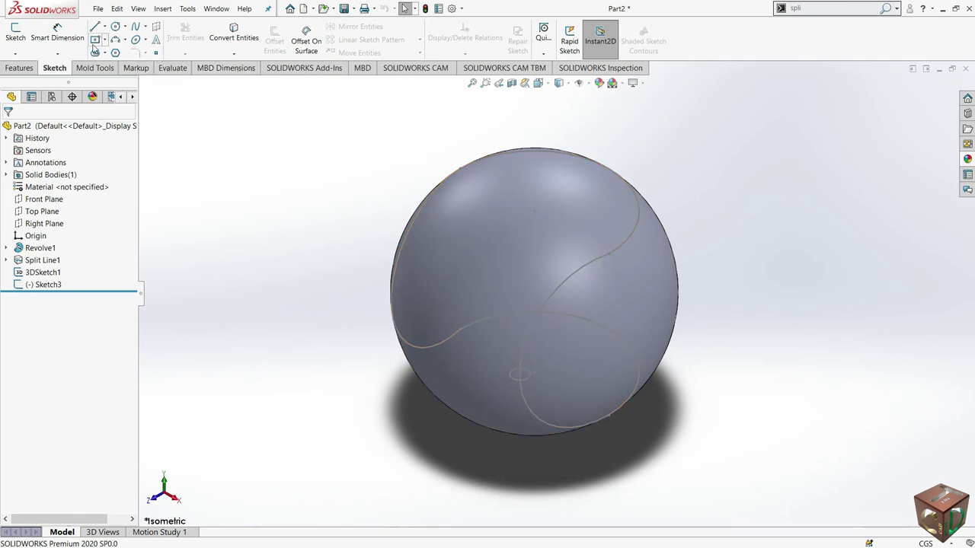
- Create a swept cut using the 0.50 cm circle as sketch profile and the 3D seam sketch as path
{"action": "scroll", "coordinate": [93, 46], "scroll_direction": "up", "scroll_amount": 1}
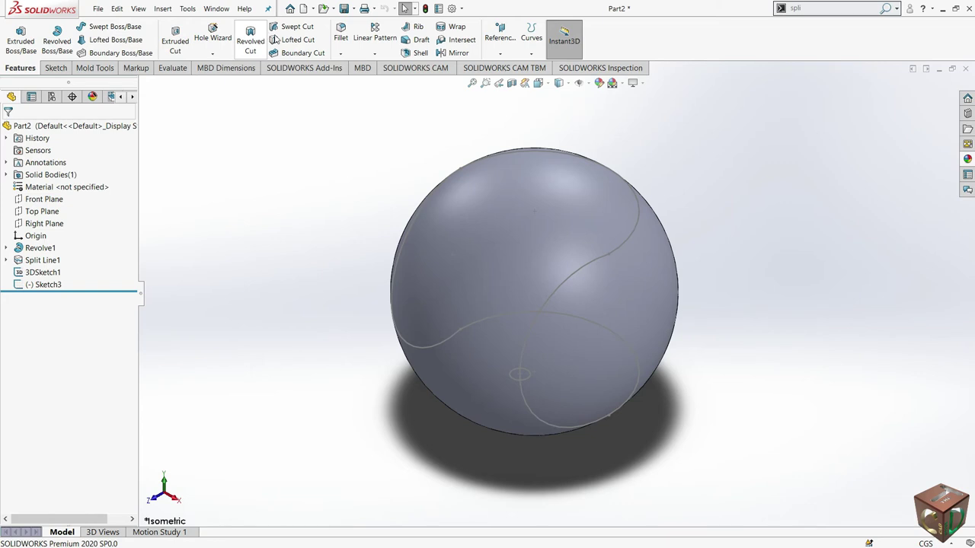
{"action": "left_click", "coordinate": [294, 30]}
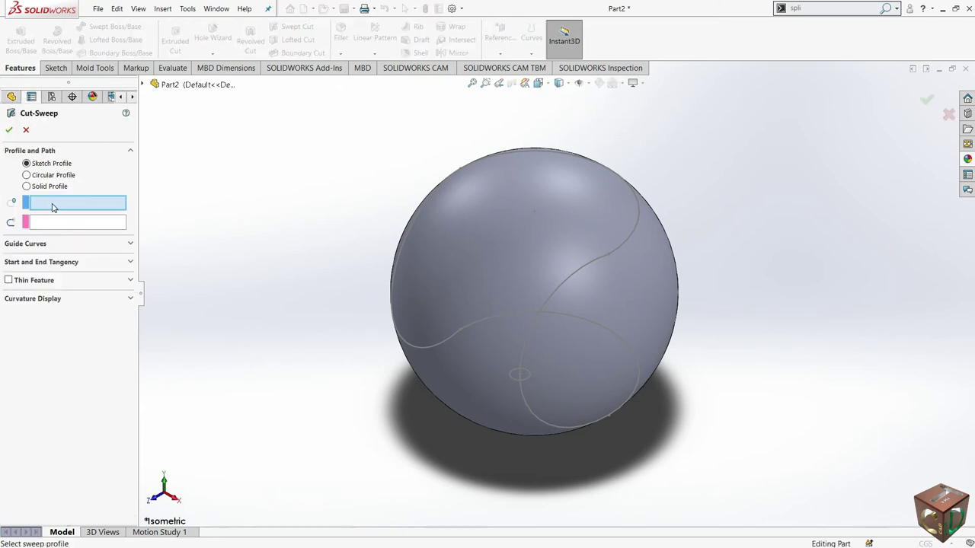
{"action": "left_click", "coordinate": [511, 378]}
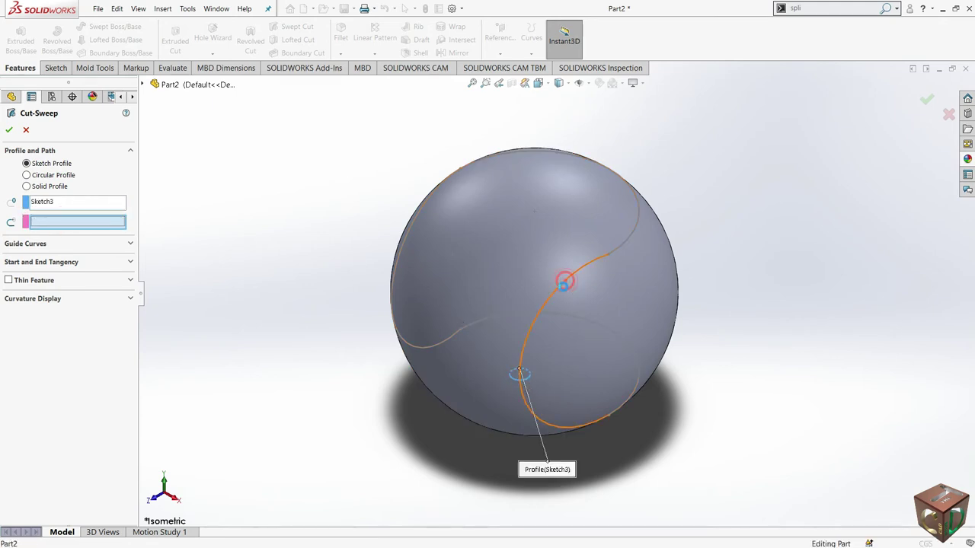
{"action": "left_click", "coordinate": [592, 318]}
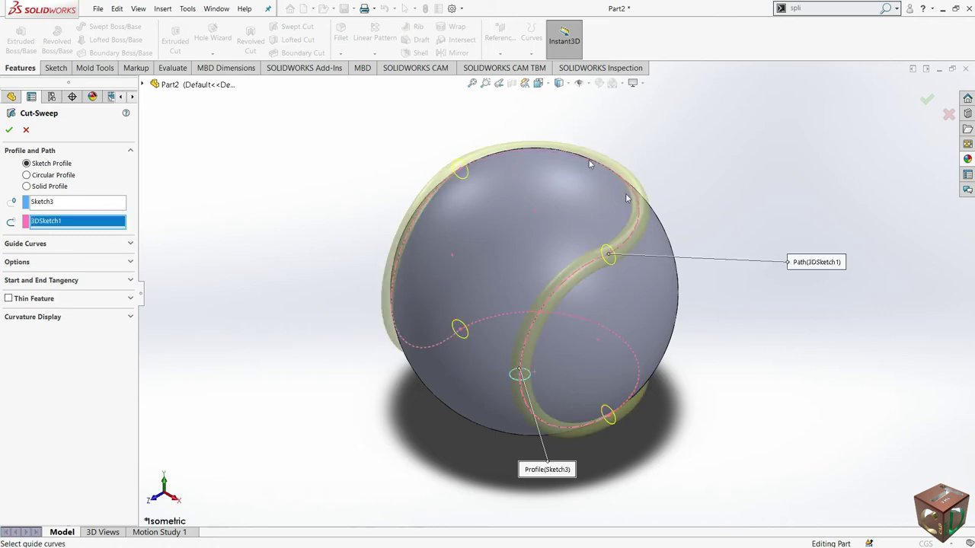
{"action": "middle_click_drag", "start_coordinate": [628, 337], "coordinate": [591, 312]}
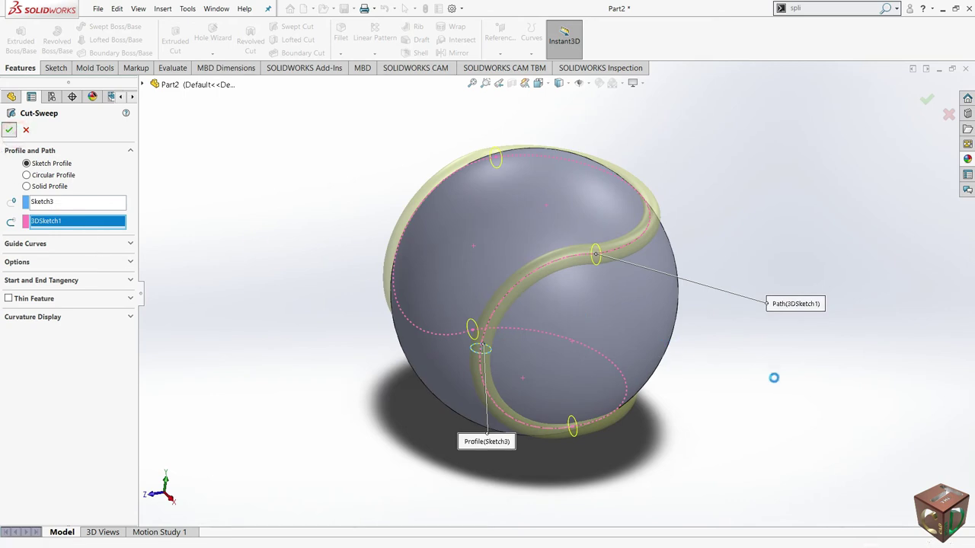
{"action": "left_click", "coordinate": [668, 456]}
- Open the Fabric Cloth category of the appearance library and browse its fabrics
{"action": "mouse_move", "coordinate": [669, 456]}
{"action": "middle_mouse_down"}
{"action": "mouse_move", "coordinate": [647, 467]}
{"action": "mouse_move", "coordinate": [619, 365]}
{"action": "mouse_move", "coordinate": [670, 420]}
{"action": "mouse_move", "coordinate": [568, 388]}
{"action": "mouse_move", "coordinate": [624, 391]}
{"action": "mouse_move", "coordinate": [607, 388]}
{"action": "mouse_move", "coordinate": [578, 421]}
{"action": "mouse_move", "coordinate": [579, 404]}
{"action": "mouse_move", "coordinate": [536, 397]}
{"action": "mouse_move", "coordinate": [527, 432]}
{"action": "middle_mouse_up"}
{"action": "scroll", "coordinate": [520, 276], "scroll_direction": "down", "scroll_amount": 2}
{"action": "middle_click_drag", "start_coordinate": [523, 279], "coordinate": [610, 291]}
{"action": "middle_click_drag", "start_coordinate": [702, 299], "coordinate": [514, 345]}
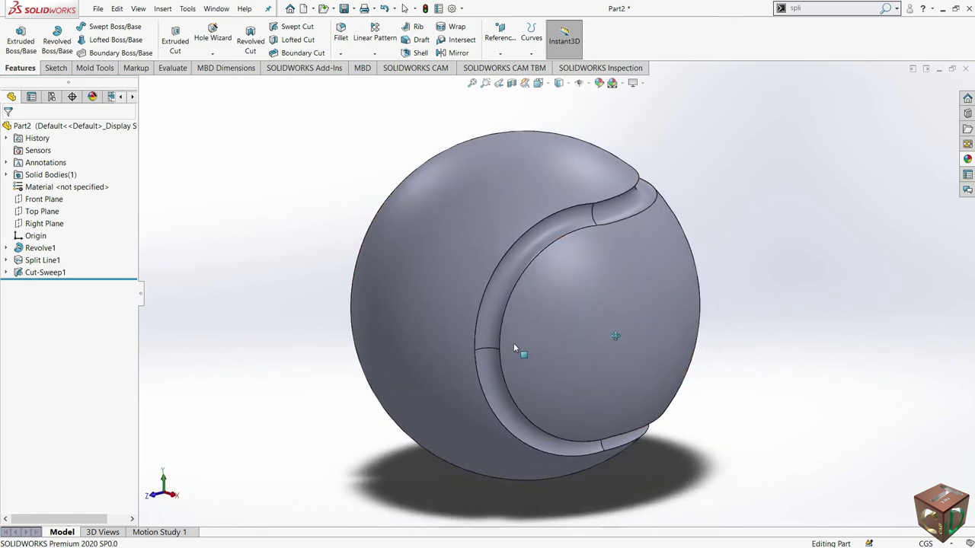
{"action": "left_click", "coordinate": [966, 160]}
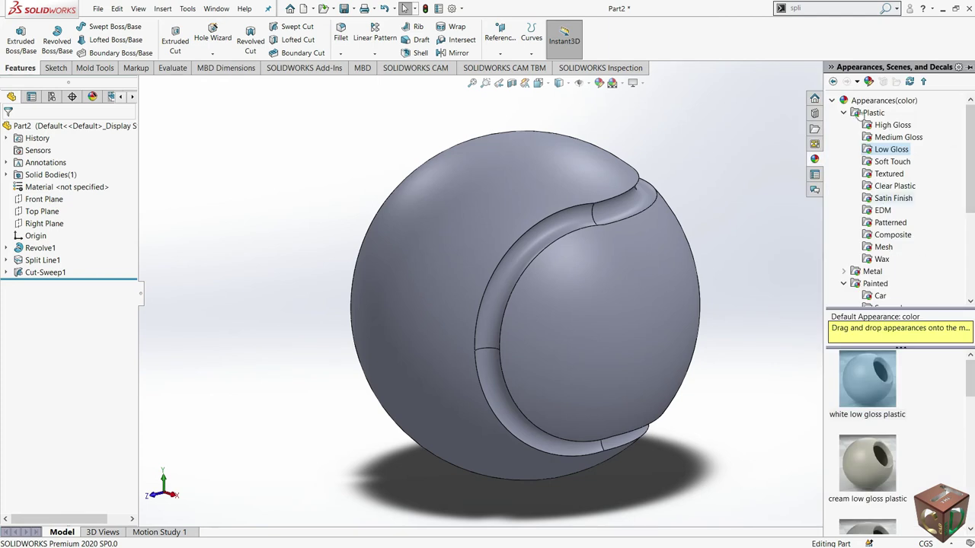
{"action": "scroll", "coordinate": [886, 204], "scroll_direction": "down", "scroll_amount": 5}
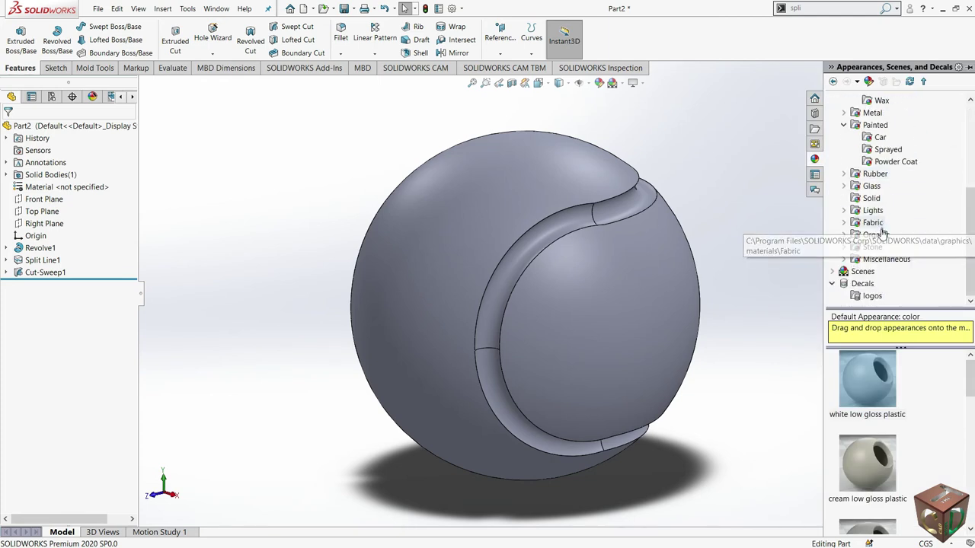
{"action": "left_click", "coordinate": [844, 223]}
{"action": "left_click", "coordinate": [882, 235]}
{"action": "scroll", "coordinate": [890, 371], "scroll_direction": "down", "scroll_amount": 3}
{"action": "scroll", "coordinate": [888, 396], "scroll_direction": "down", "scroll_amount": 3}
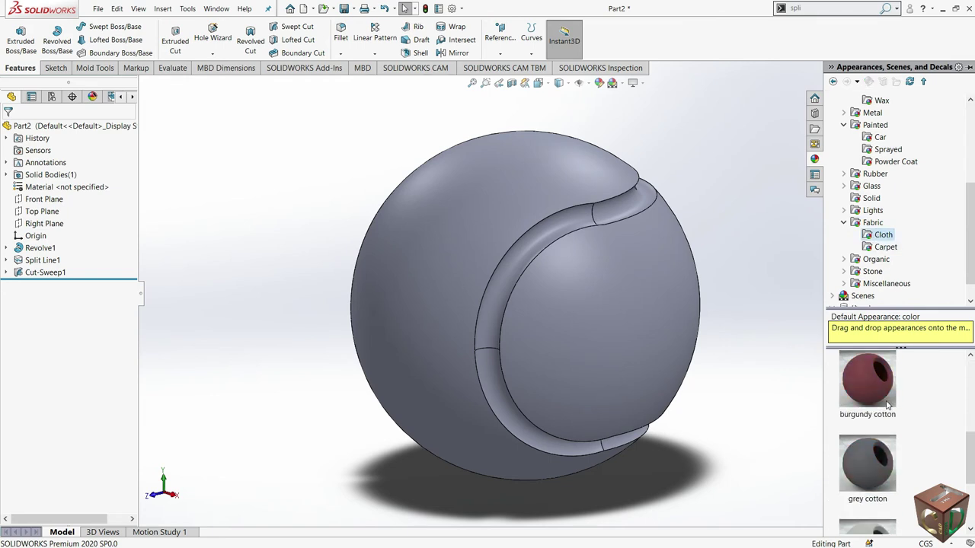
- Try out burlap and canvas cloth appearances on the ball's Split Line1 faces
{"action": "left_click_drag", "start_coordinate": [876, 502], "coordinate": [605, 335]}
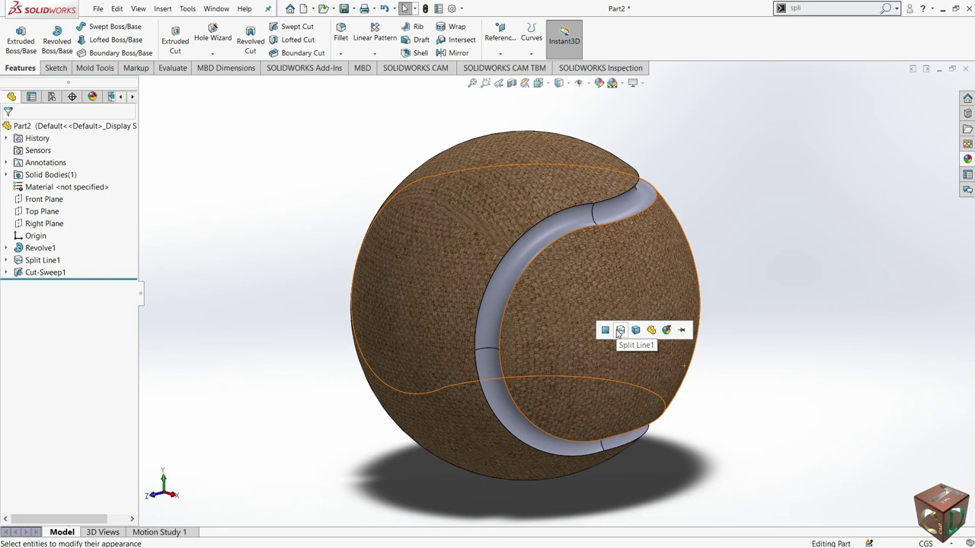
{"action": "left_click", "coordinate": [967, 158]}
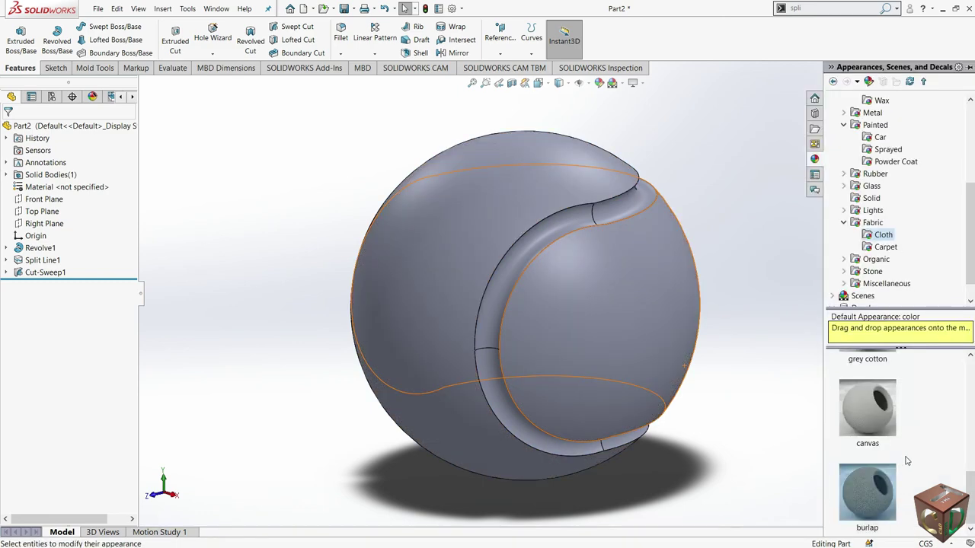
{"action": "left_click_drag", "start_coordinate": [885, 413], "coordinate": [635, 326]}
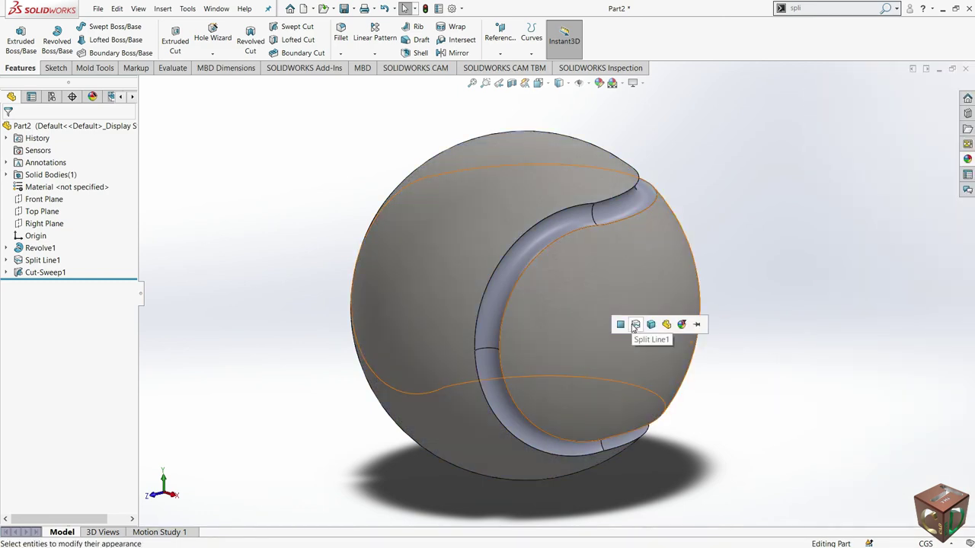
{"action": "left_click", "coordinate": [635, 325]}
{"action": "left_click", "coordinate": [967, 158]}
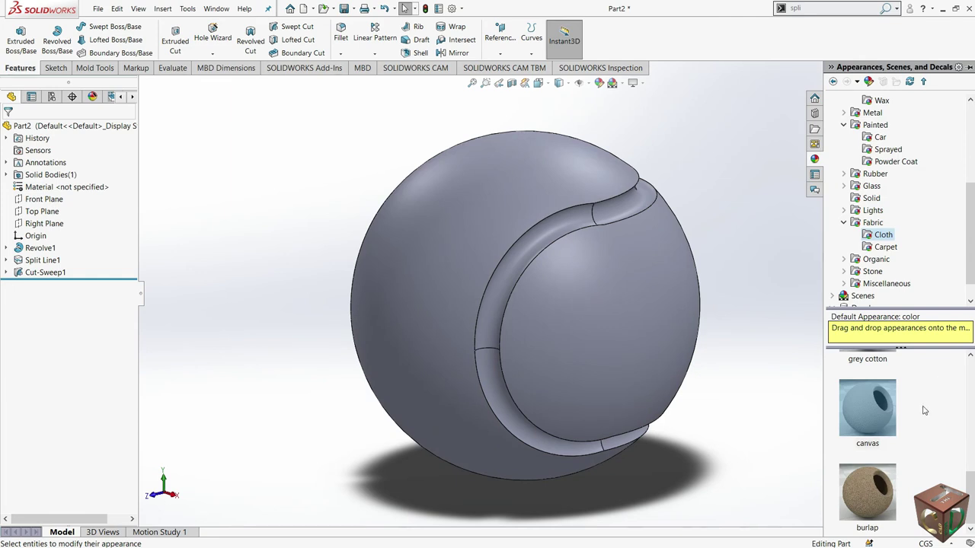
{"action": "scroll", "coordinate": [922, 411], "scroll_direction": "up", "scroll_amount": 3}
{"action": "left_click_drag", "start_coordinate": [868, 411], "coordinate": [619, 333]}
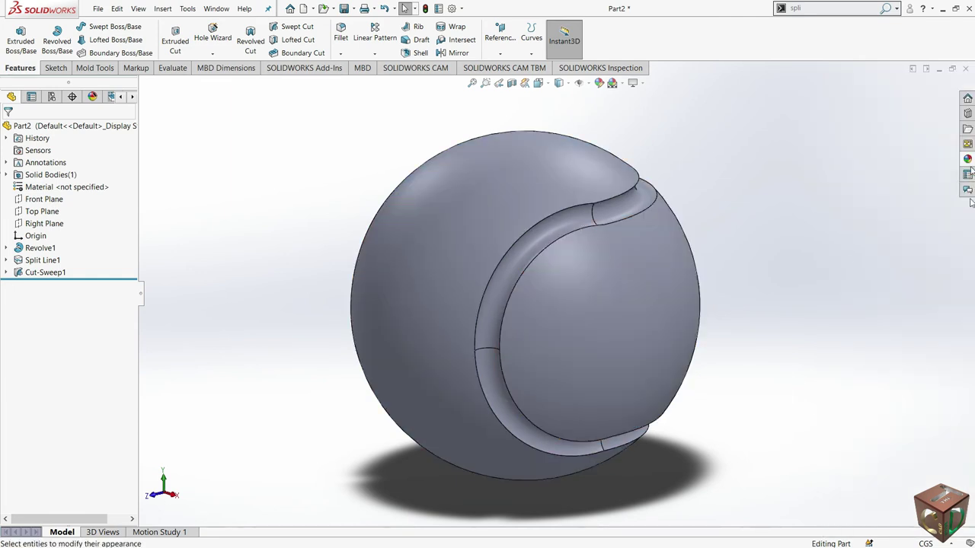
- Apply the burlap cloth appearance to the Split Line1 feature covering the ball's outer faces
{"action": "left_click", "coordinate": [968, 160]}
{"action": "scroll", "coordinate": [883, 473], "scroll_direction": "down", "scroll_amount": 4}
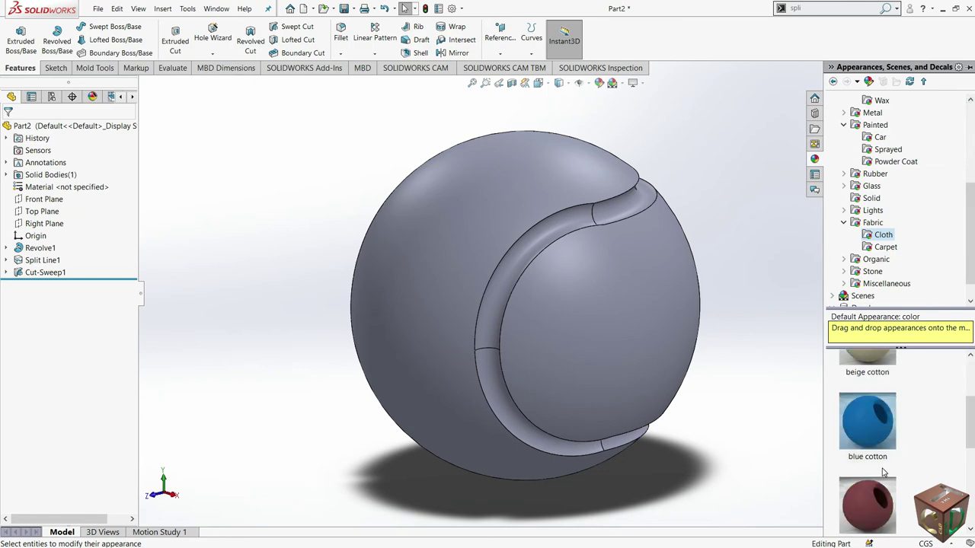
{"action": "left_click_drag", "start_coordinate": [883, 473], "coordinate": [621, 330]}
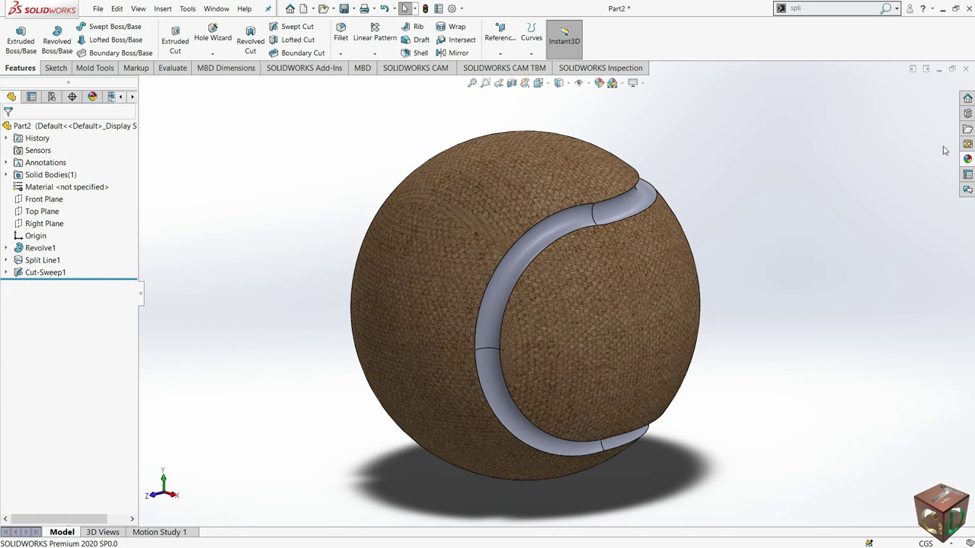
- Apply the white cotton appearance to the whole swept-cut seam groove
{"action": "left_click", "coordinate": [968, 160]}
{"action": "scroll", "coordinate": [868, 411], "scroll_direction": "down", "scroll_amount": 3}
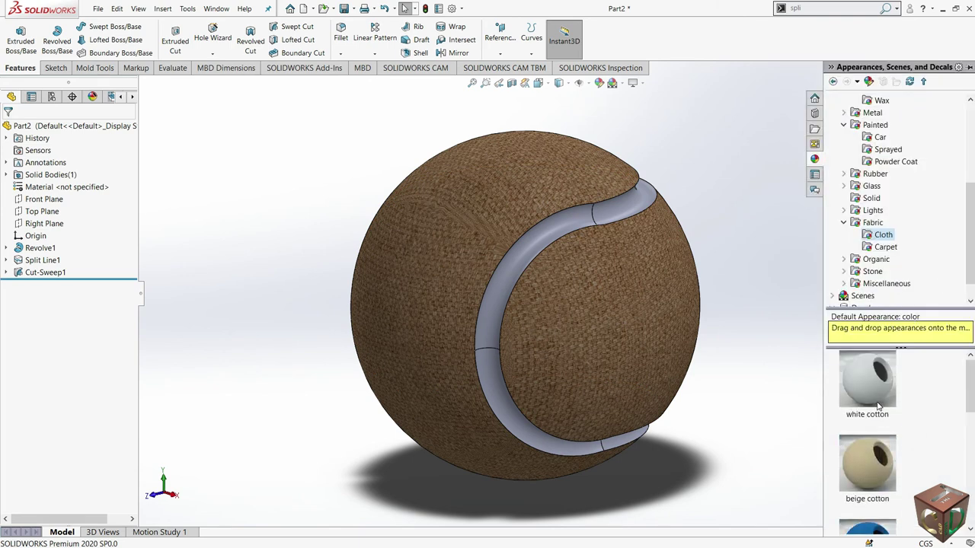
{"action": "left_click_drag", "start_coordinate": [867, 365], "coordinate": [506, 284]}
{"action": "left_click", "coordinate": [508, 284]}
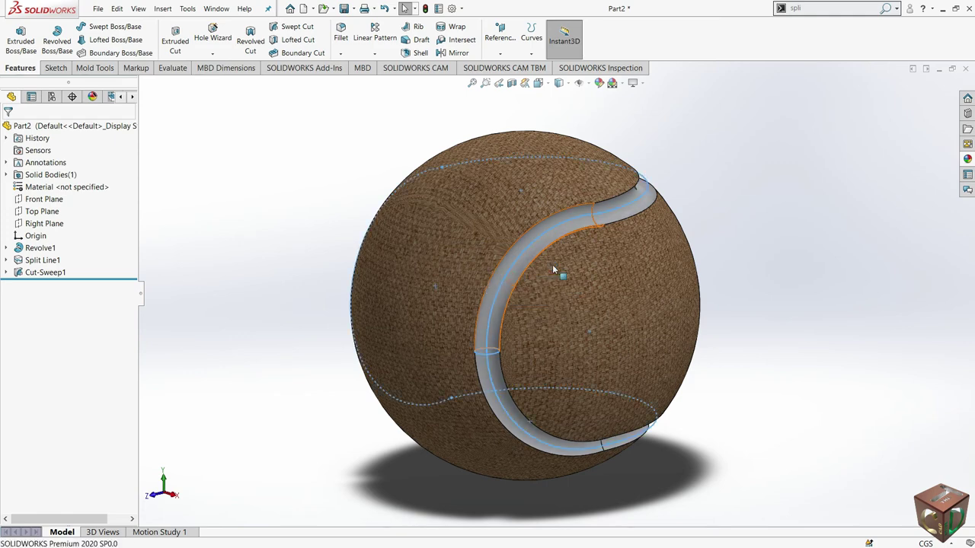
- Open the burlap appearance of the ball's outer faces for editing
{"action": "left_click", "coordinate": [93, 97]}
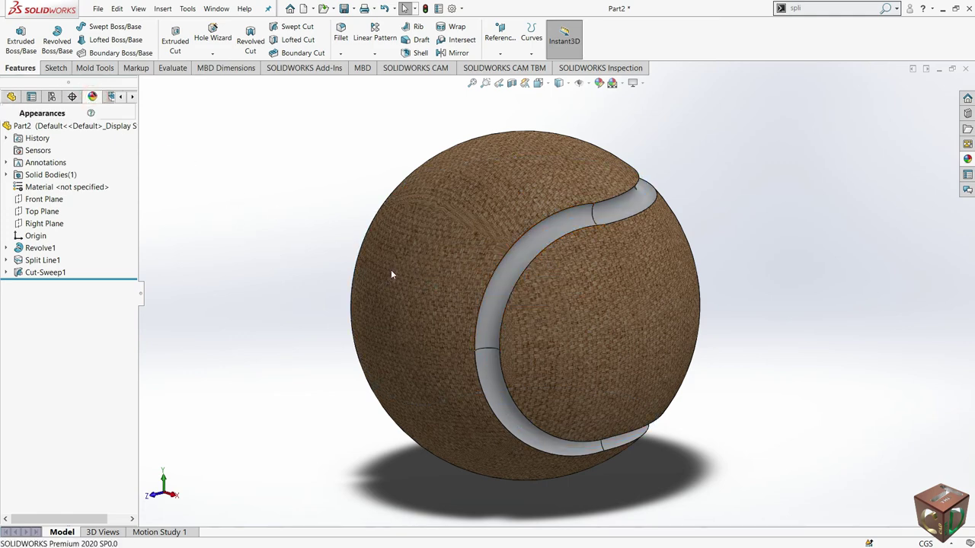
{"action": "left_click", "coordinate": [26, 163]}
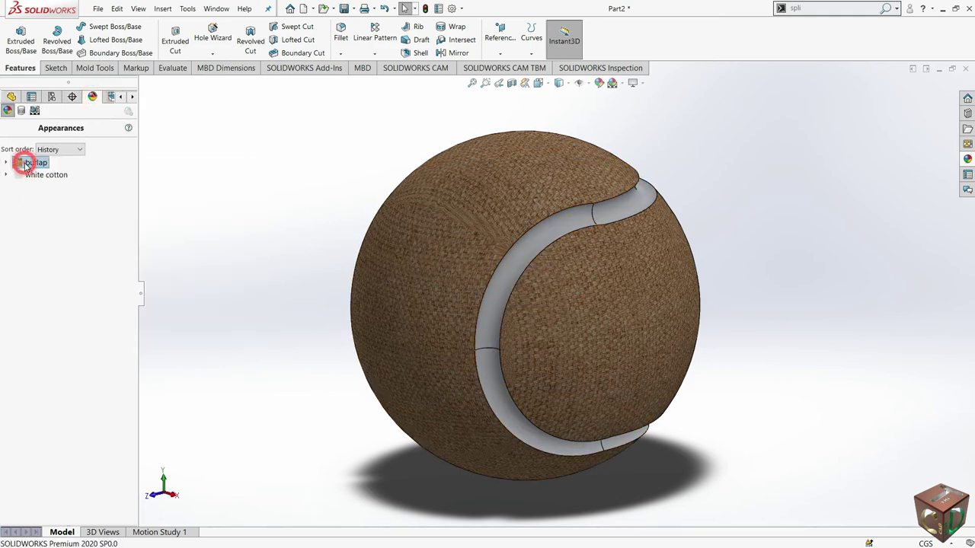
{"action": "right_click", "coordinate": [25, 164]}
{"action": "left_click", "coordinate": [61, 189]}
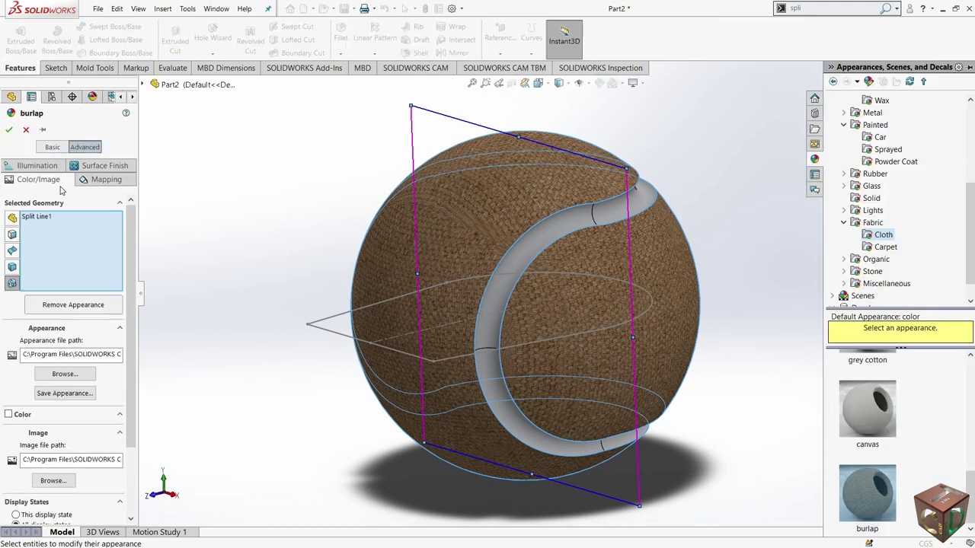
- Turn on the color override of the burlap appearance and recolor it to green with red 0 and green 192 from the standard palette
{"action": "left_click_drag", "start_coordinate": [130, 403], "coordinate": [104, 272]}
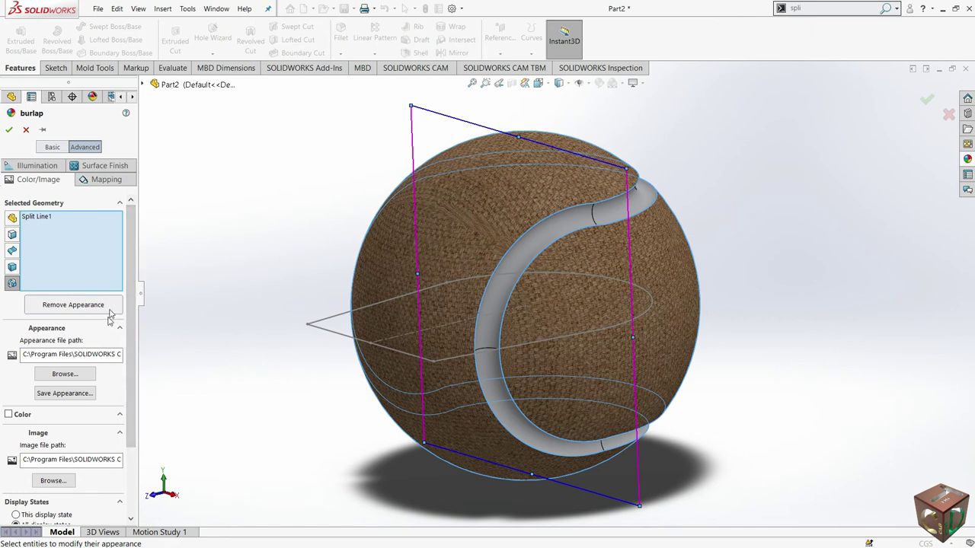
{"action": "left_click", "coordinate": [106, 166]}
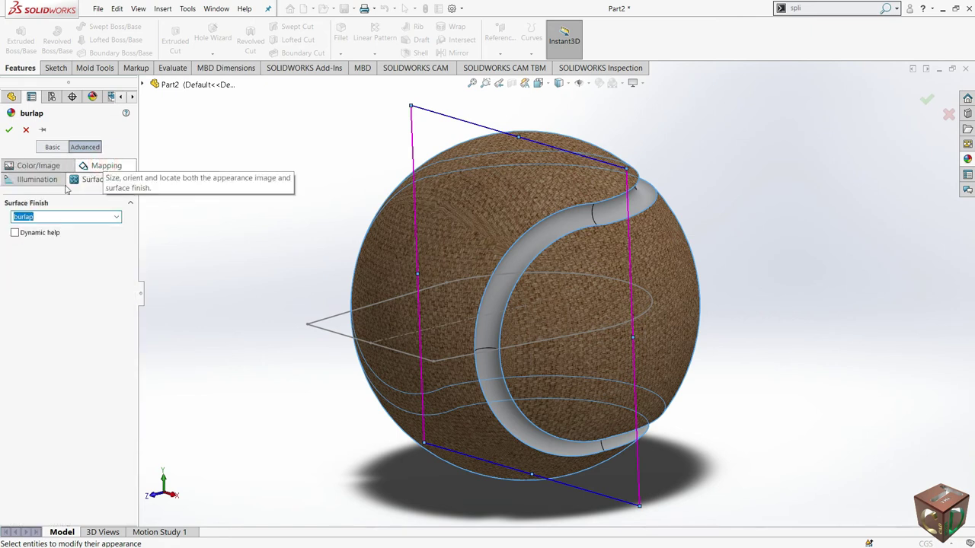
{"action": "left_click", "coordinate": [46, 167]}
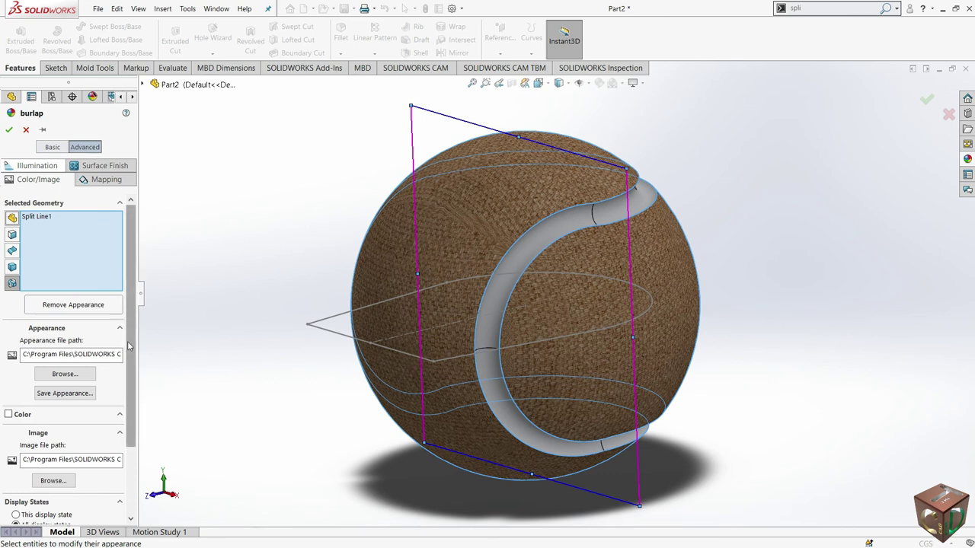
{"action": "scroll", "coordinate": [132, 366], "scroll_direction": "down", "scroll_amount": 3}
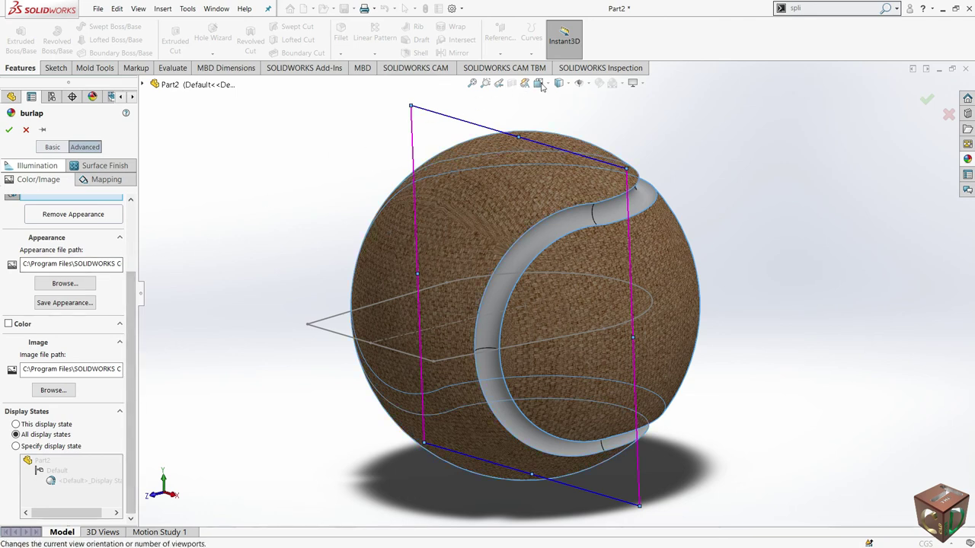
{"action": "left_click", "coordinate": [96, 324]}
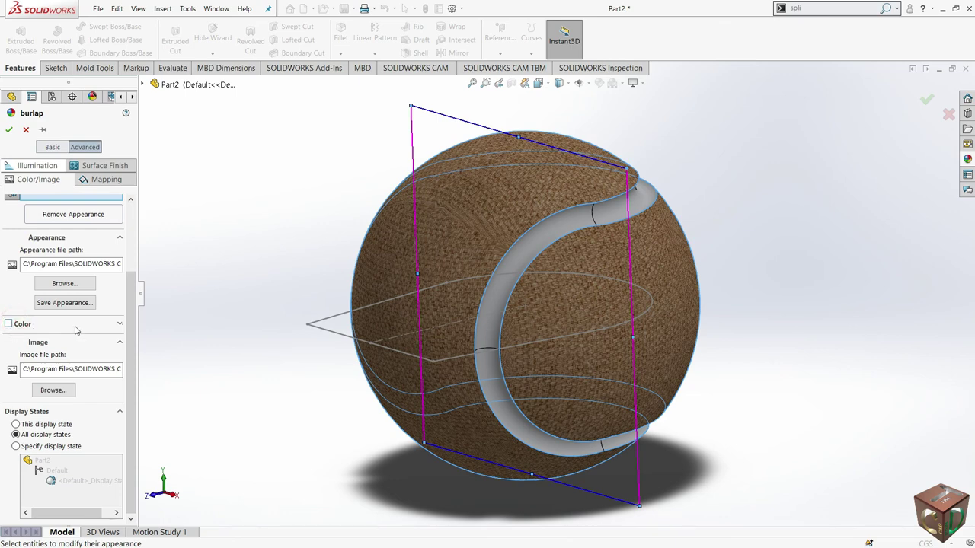
{"action": "left_click", "coordinate": [120, 325]}
{"action": "left_click", "coordinate": [121, 325]}
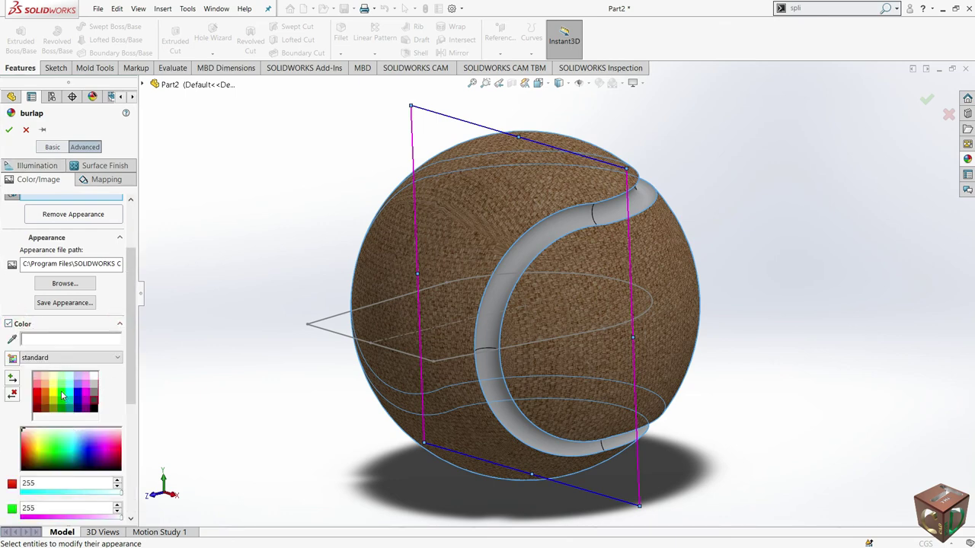
{"action": "left_click", "coordinate": [63, 395]}
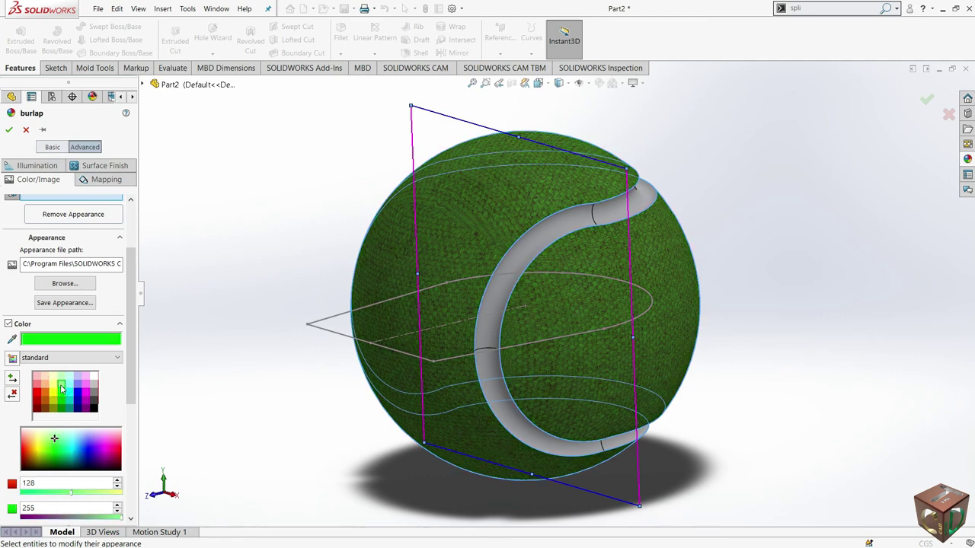
{"action": "left_click", "coordinate": [63, 407]}
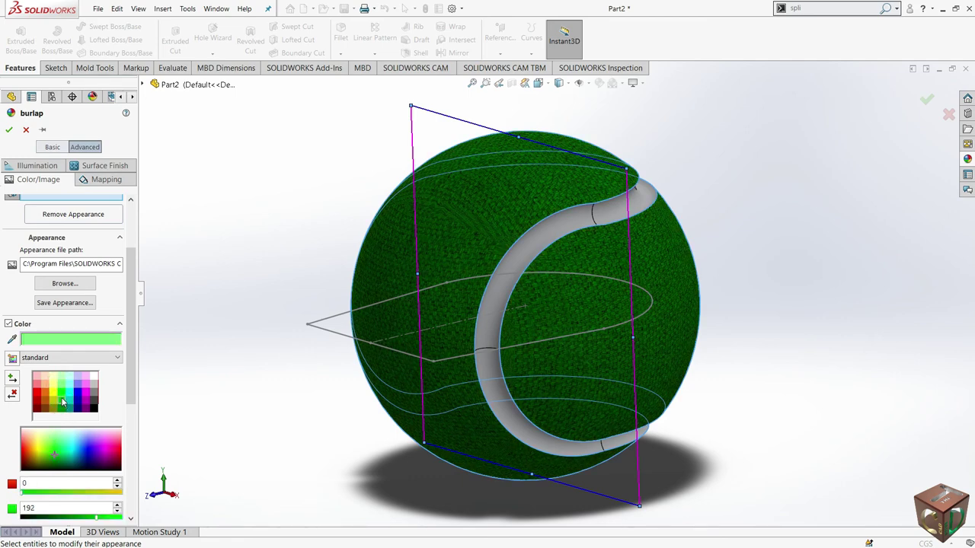
{"action": "left_click", "coordinate": [11, 129]}
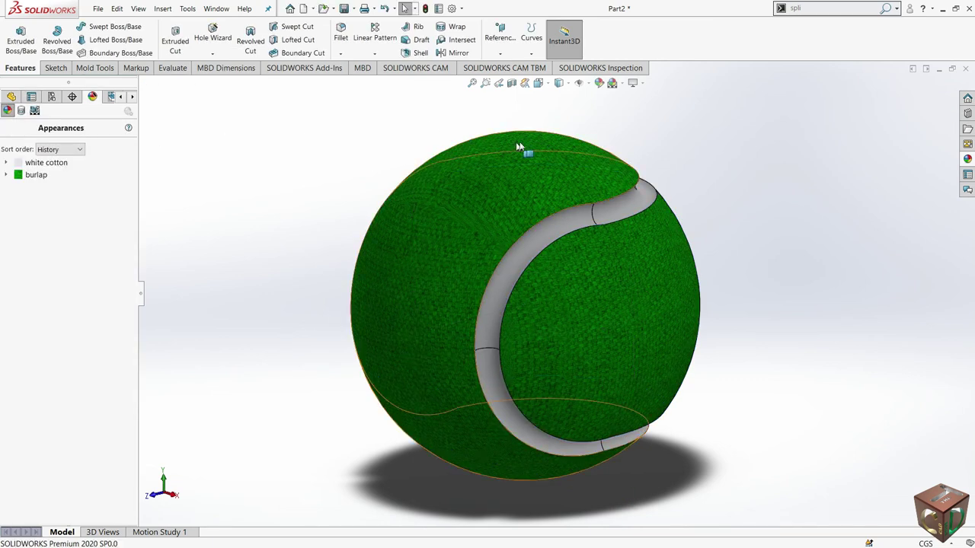
- Edit the white cotton appearance on the seam groove and set its luminous intensity to 0.30 w/srm^2
{"action": "left_click", "coordinate": [61, 164]}
{"action": "right_click", "coordinate": [61, 166]}
{"action": "left_click", "coordinate": [23, 184]}
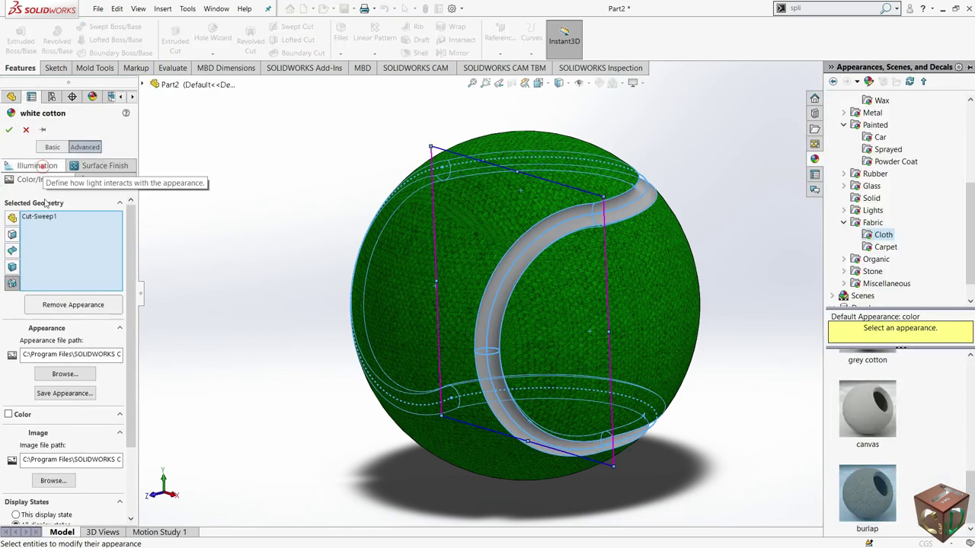
{"action": "left_click", "coordinate": [37, 165]}
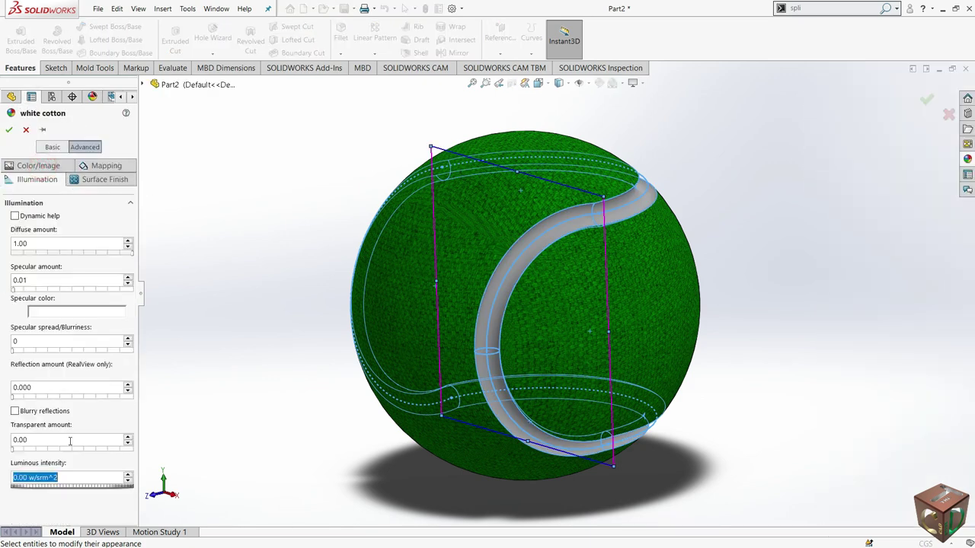
{"action": "left_click", "coordinate": [23, 478]}
{"action": "left_click", "coordinate": [87, 441]}
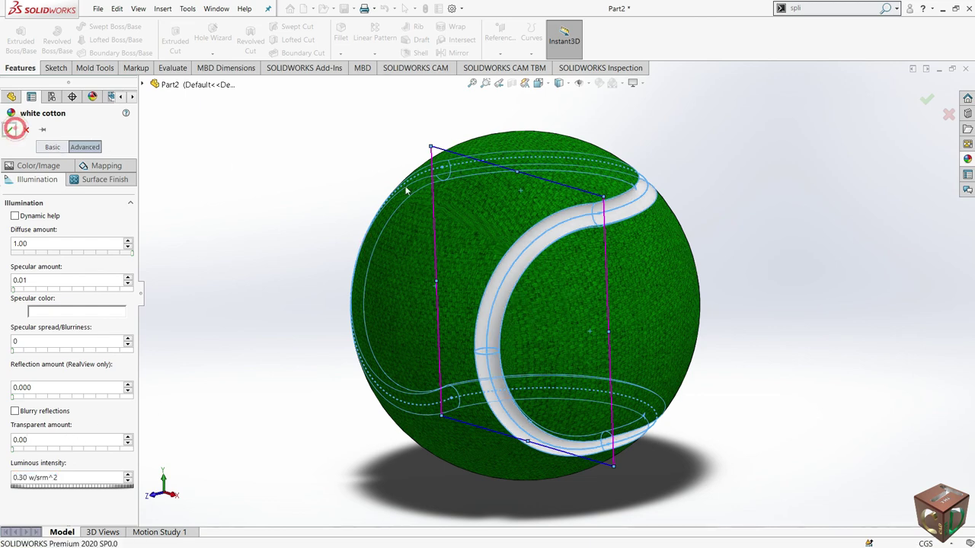
{"action": "left_click", "coordinate": [9, 130]}
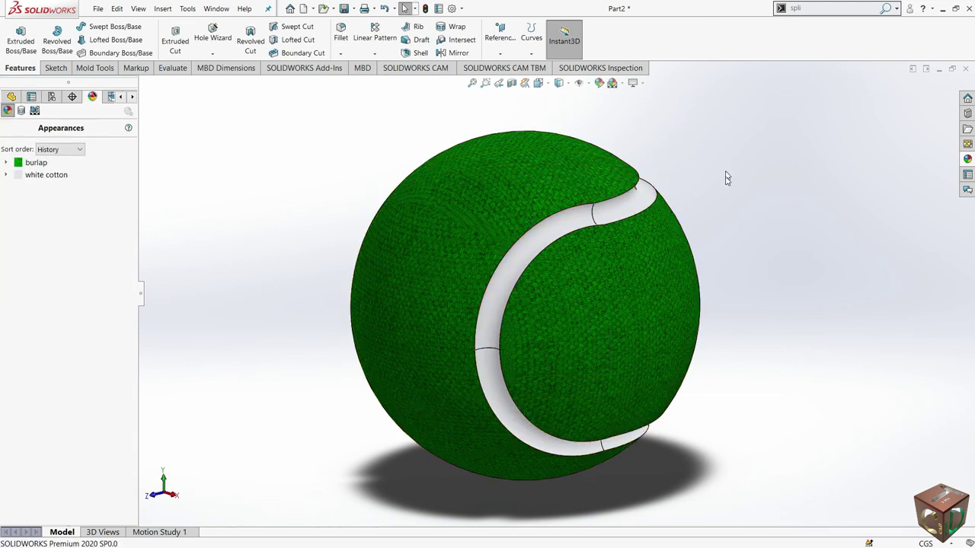
- Save the finished ball as a SOLIDWORKS part named Tennis ball-1 in the Tutorial-2 folder
{"action": "middle_click_drag", "start_coordinate": [611, 280], "coordinate": [721, 281]}
{"action": "scroll", "coordinate": [721, 281], "scroll_direction": "down", "scroll_amount": 3}
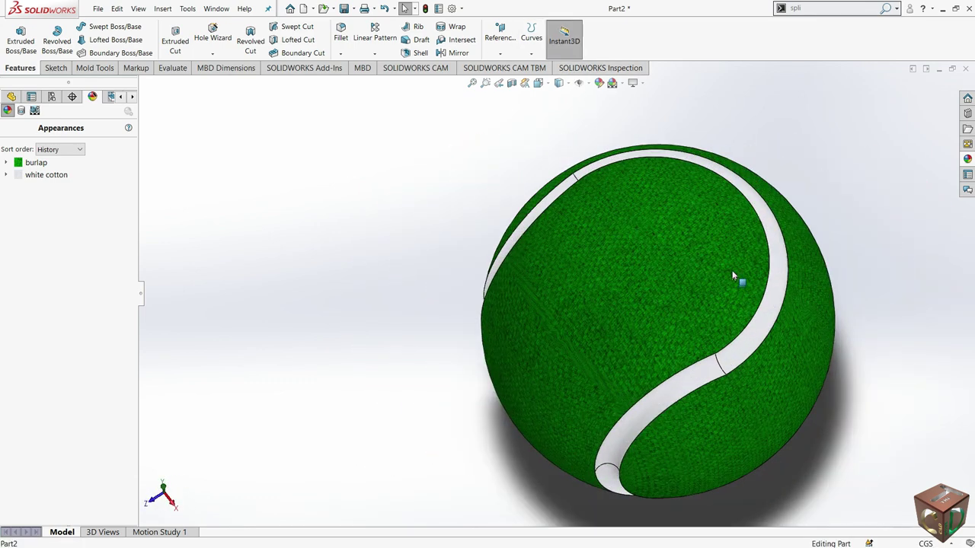
{"action": "key", "text": "ctrl+7"}
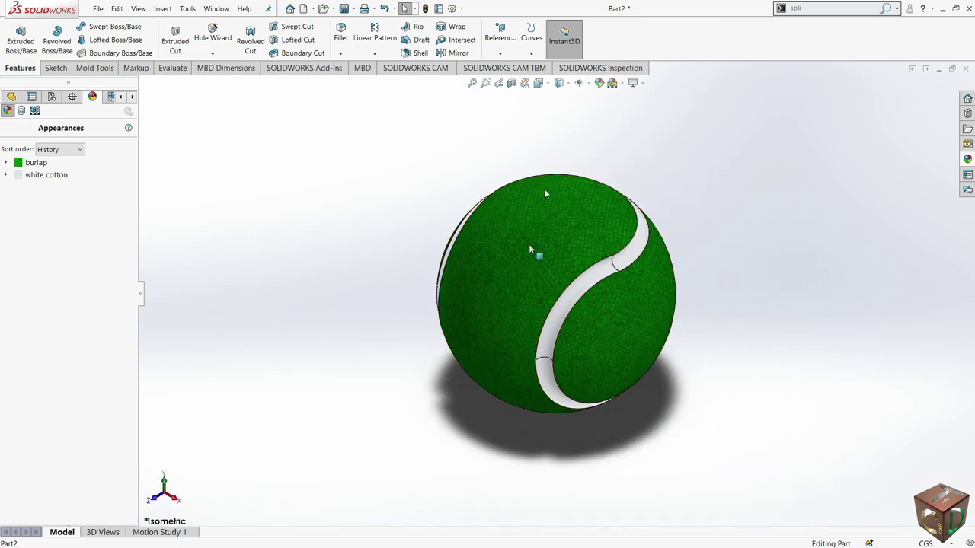
{"action": "scroll", "coordinate": [613, 191], "scroll_direction": "down", "scroll_amount": 2}
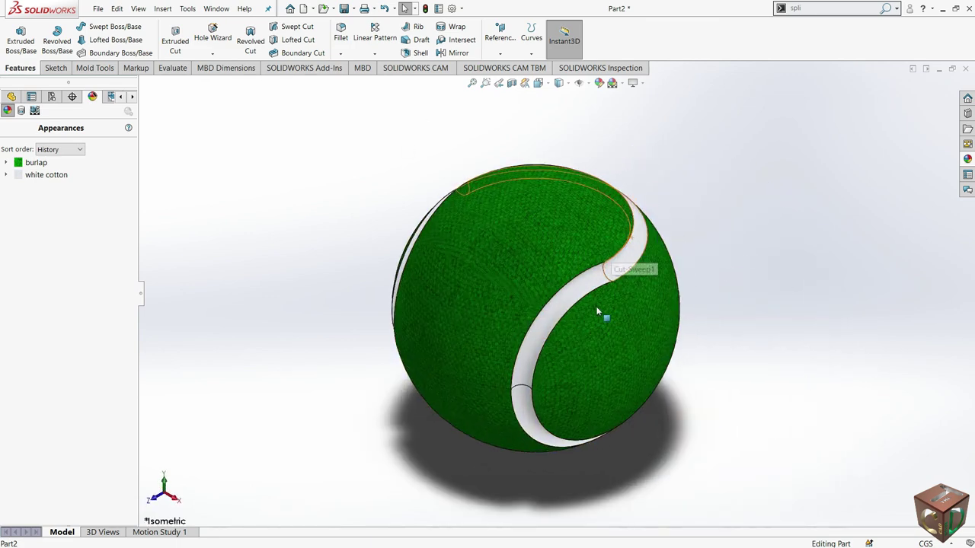
{"action": "scroll", "coordinate": [594, 298], "scroll_direction": "down", "scroll_amount": 1}
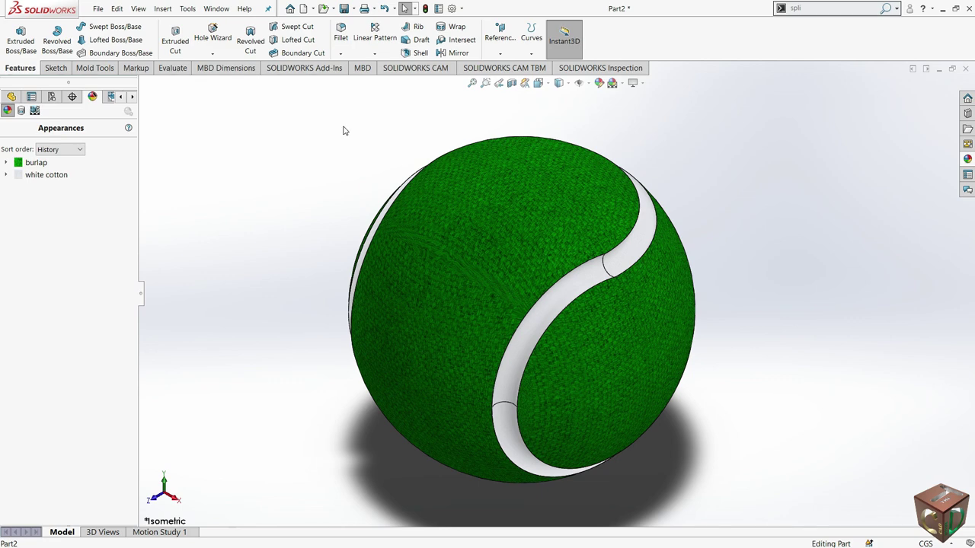
{"action": "left_click", "coordinate": [97, 9]}
{"action": "left_click", "coordinate": [143, 125]}
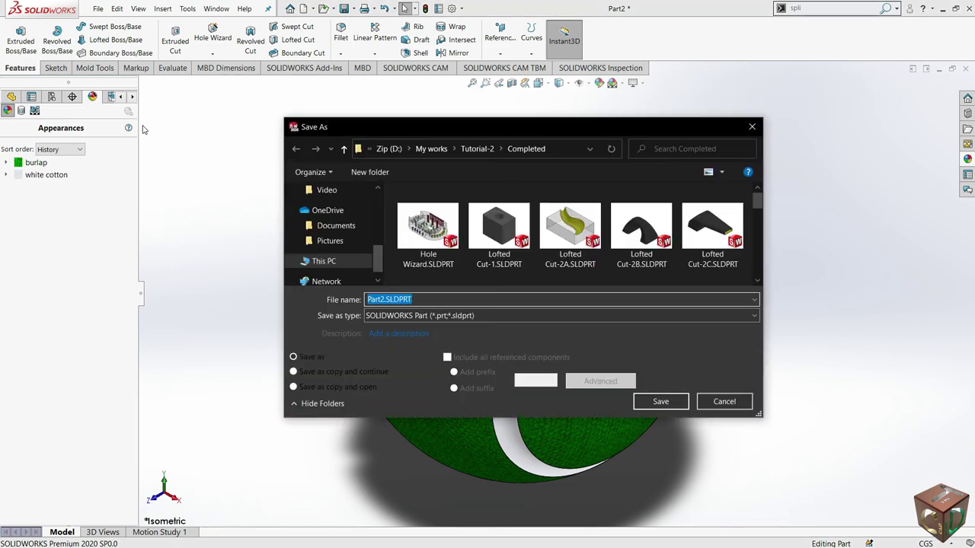
{"action": "left_click", "coordinate": [478, 148]}
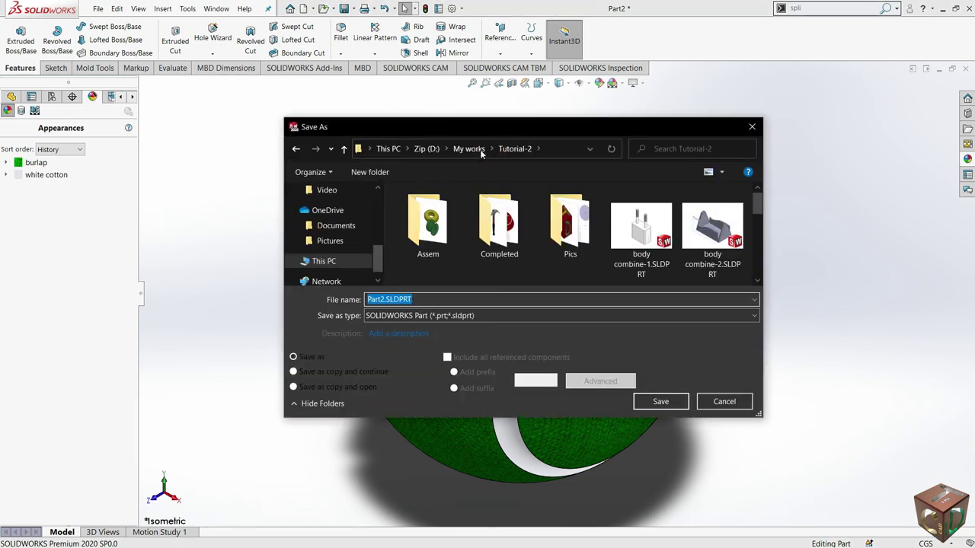
{"action": "type", "text": "Tennis ball-1"}
{"action": "left_click", "coordinate": [663, 401]}
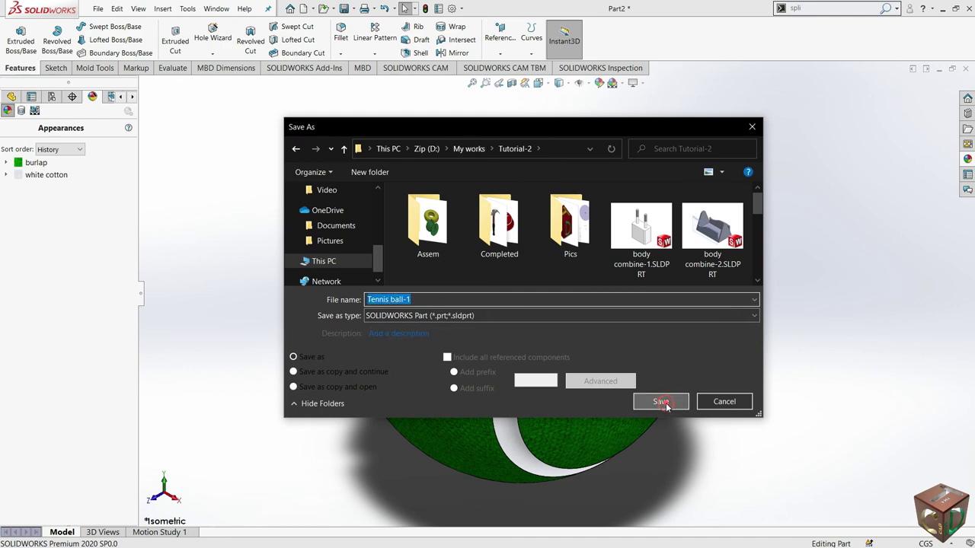